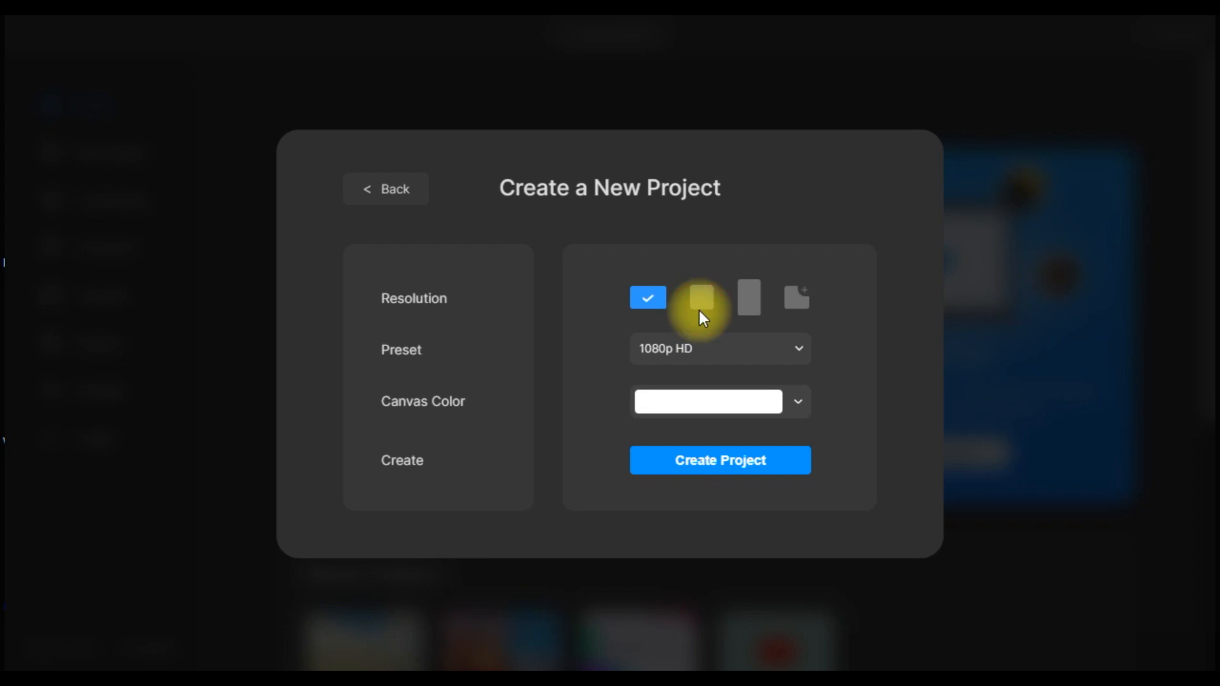
Create a new landscape project with the 1080p HD preset and a white canvas.
click(701, 307)
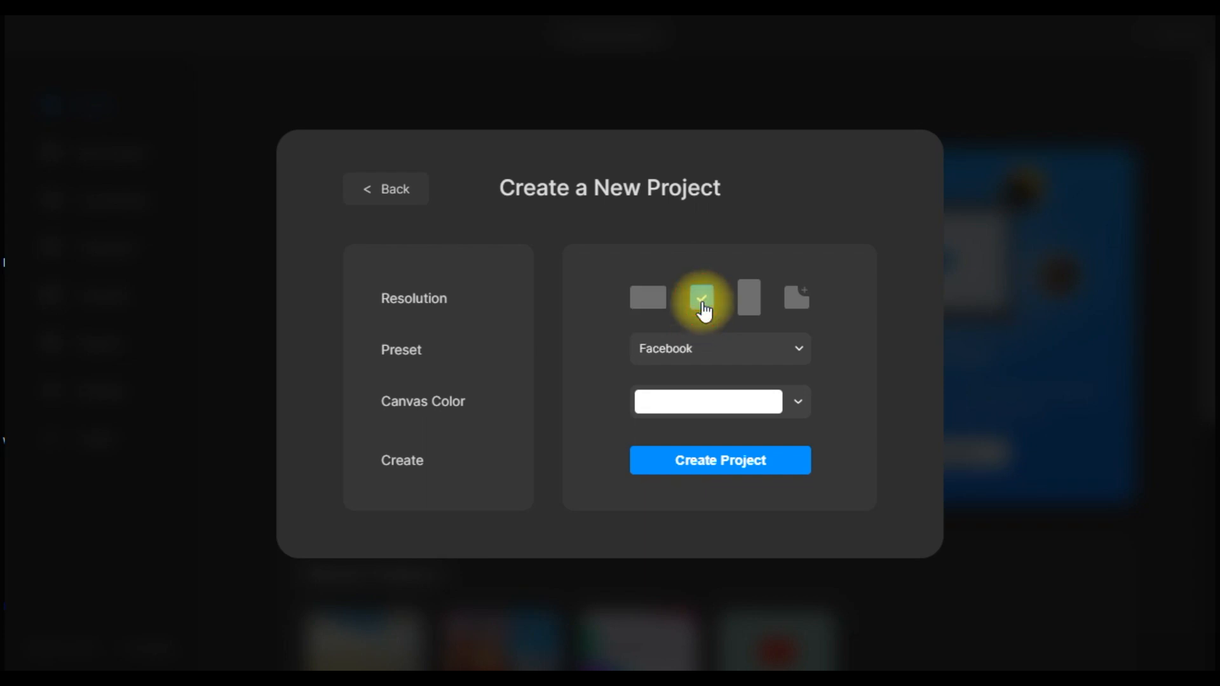
click(744, 304)
click(795, 304)
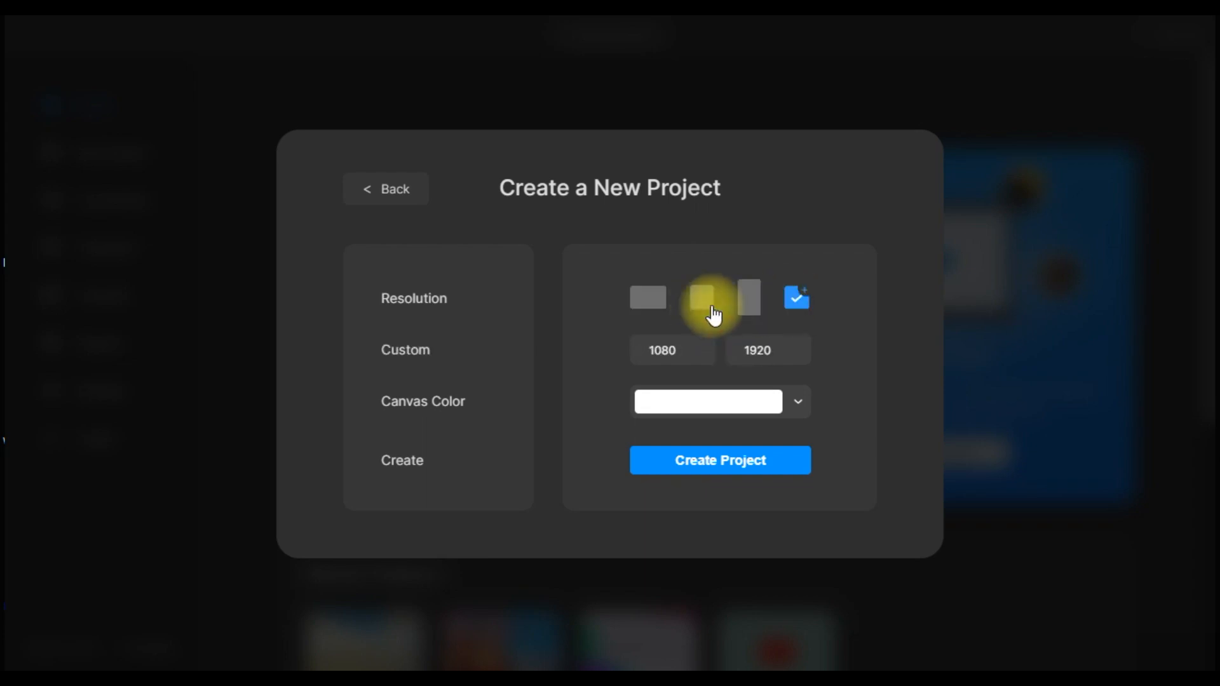
click(658, 304)
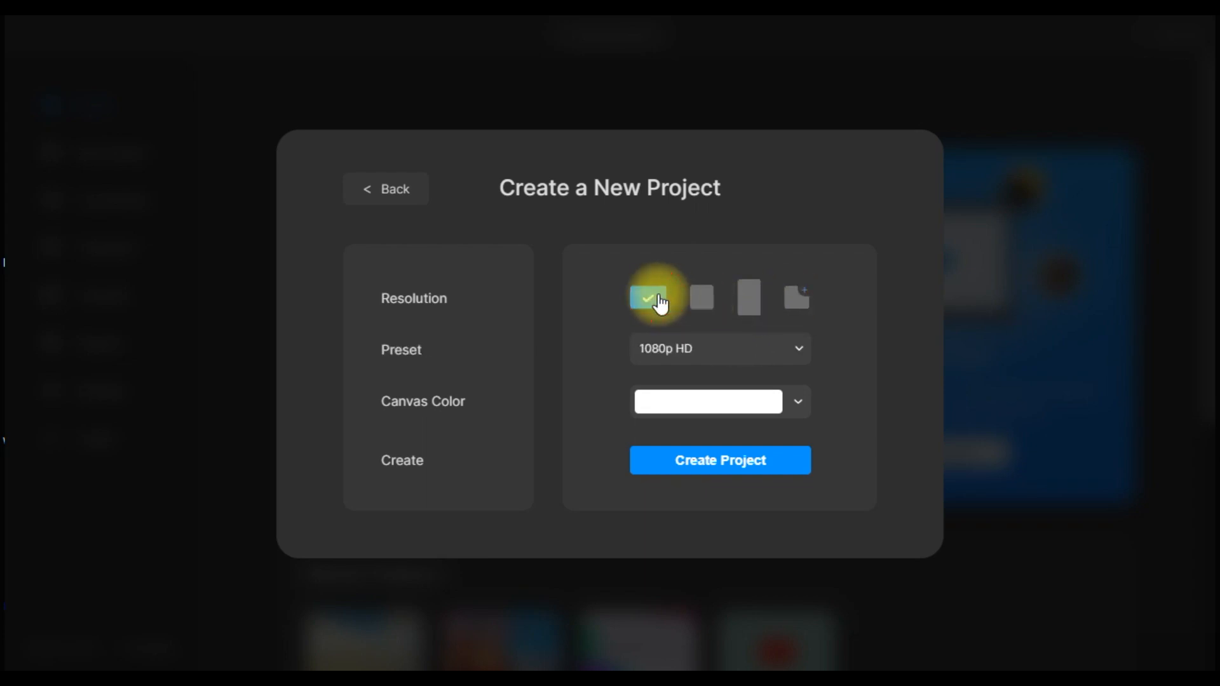
click(798, 407)
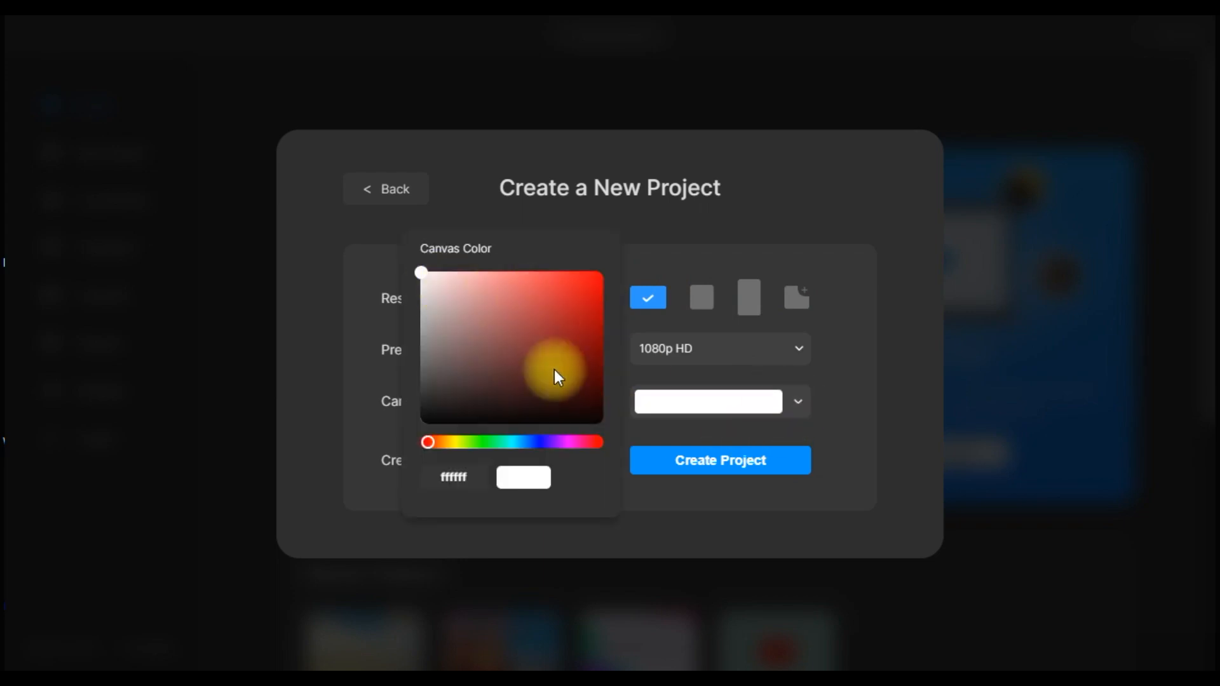
click(758, 464)
click(758, 463)
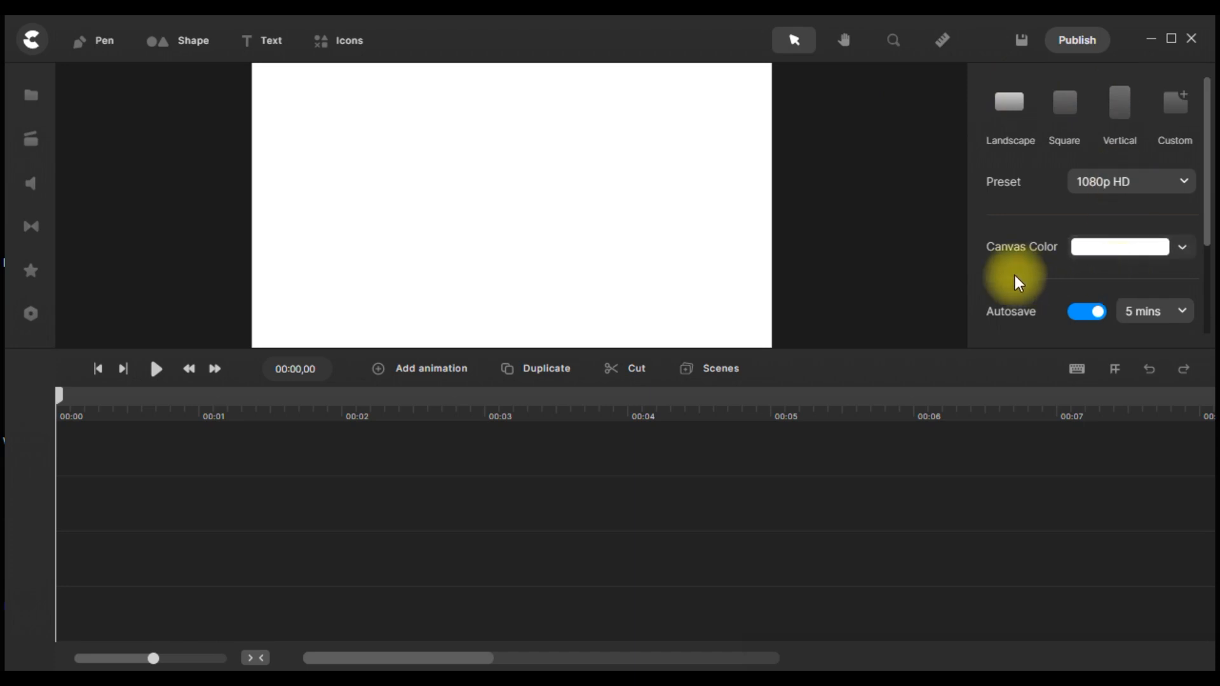
Browse the Pixabay images and import the photo of pink and yellow flowers with roses into My Files.
click(32, 95)
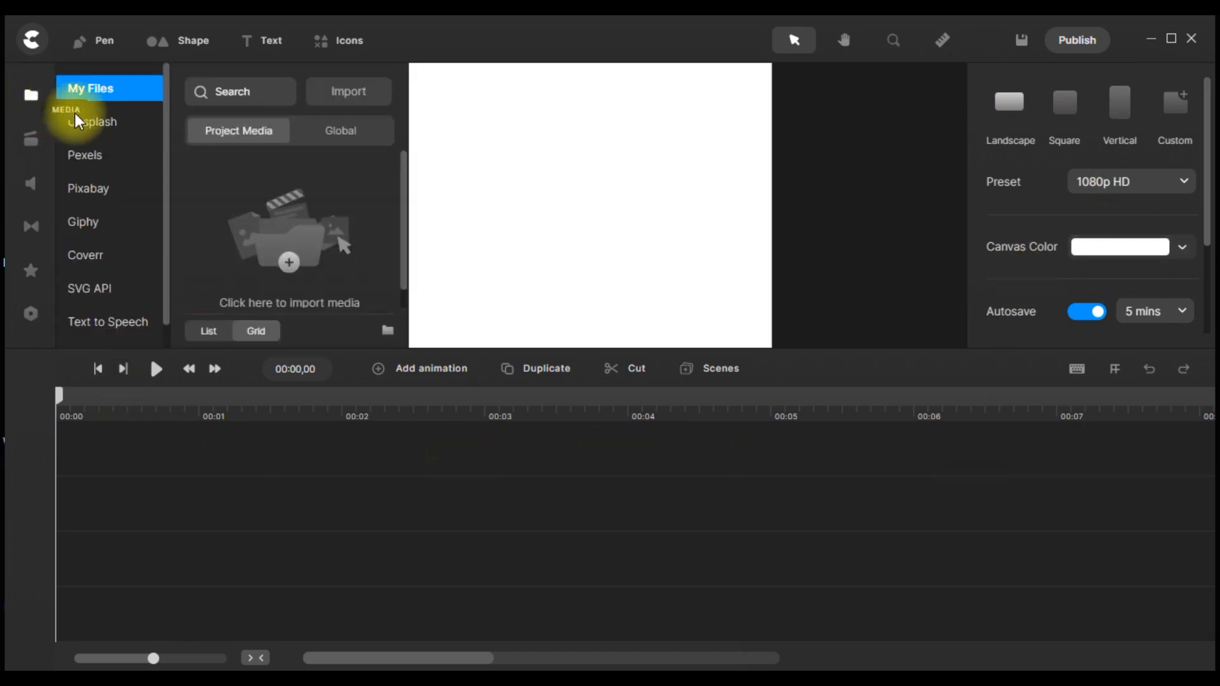
click(99, 197)
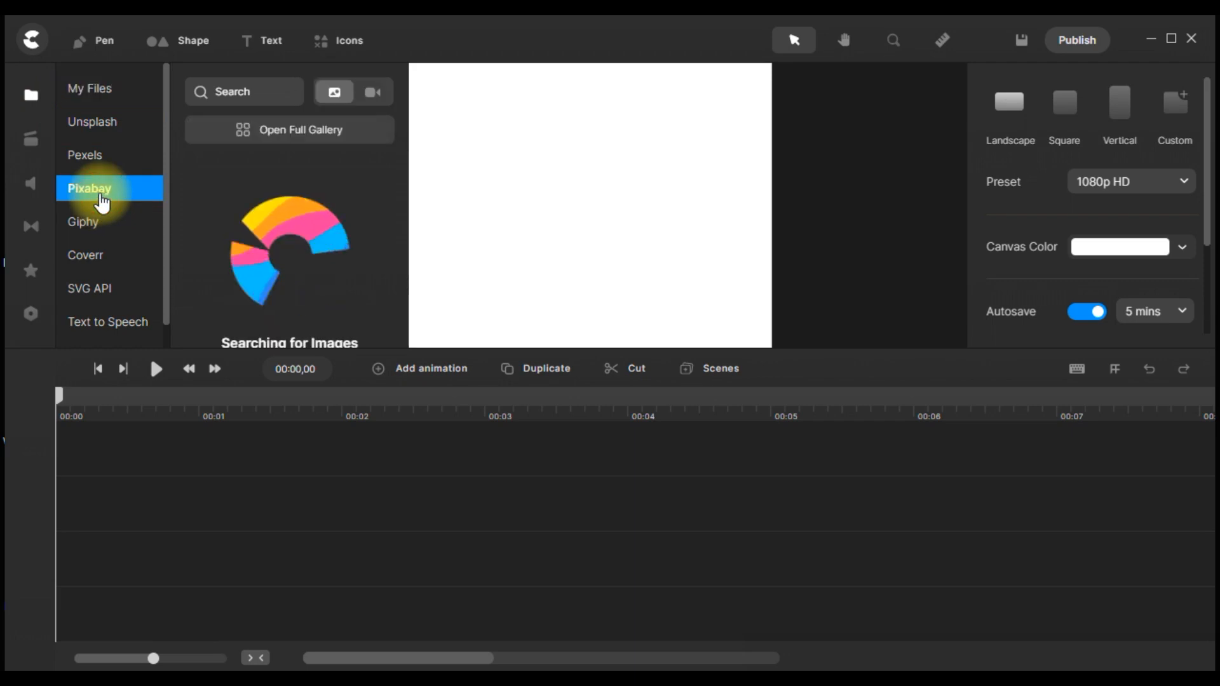
mouse_move(332, 243)
scroll(332, 243, down, 5)
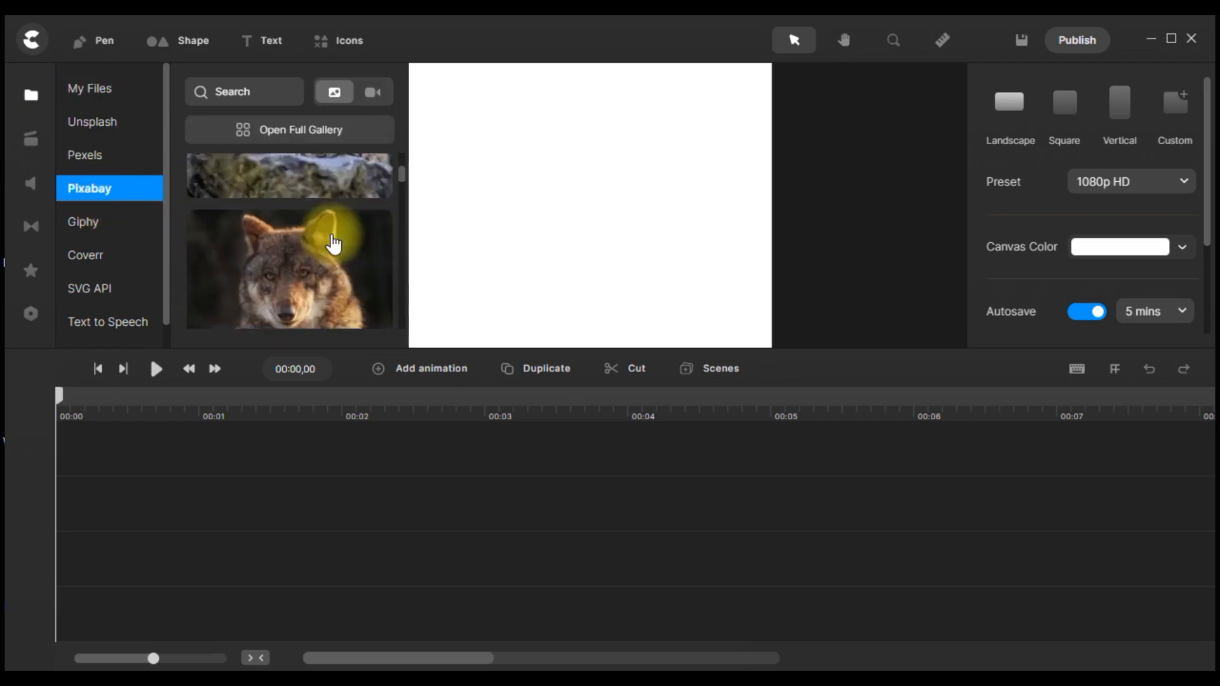
scroll(346, 245, down, 5)
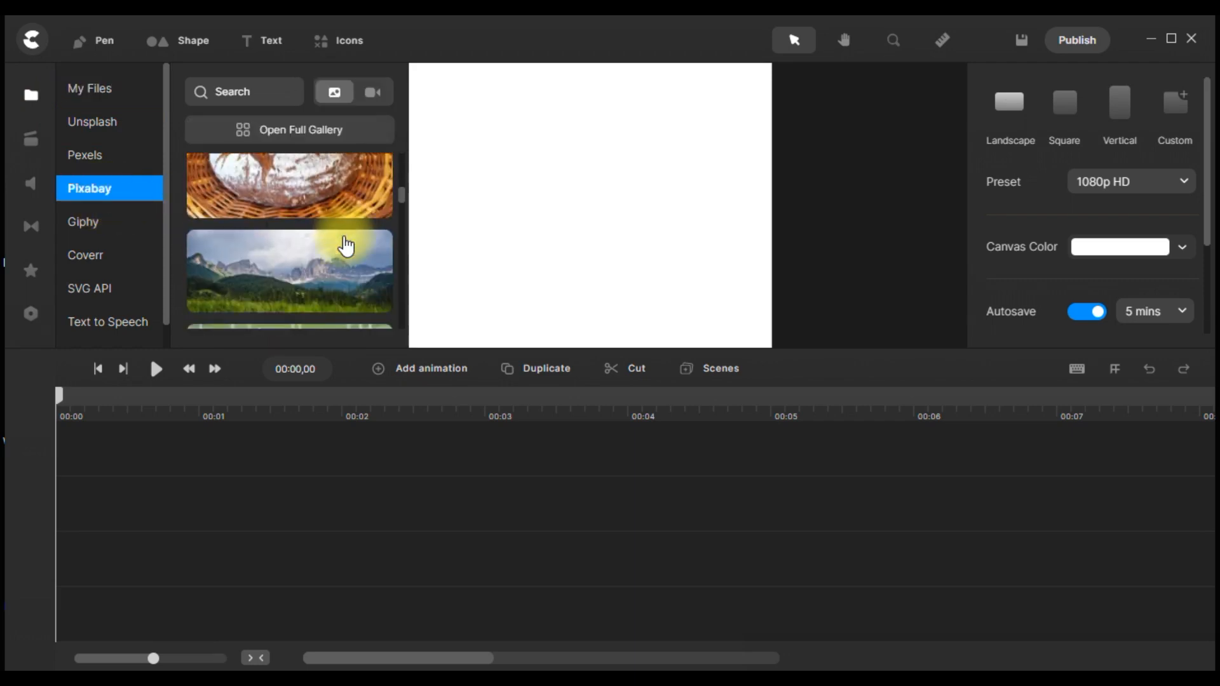
scroll(346, 245, down, 5)
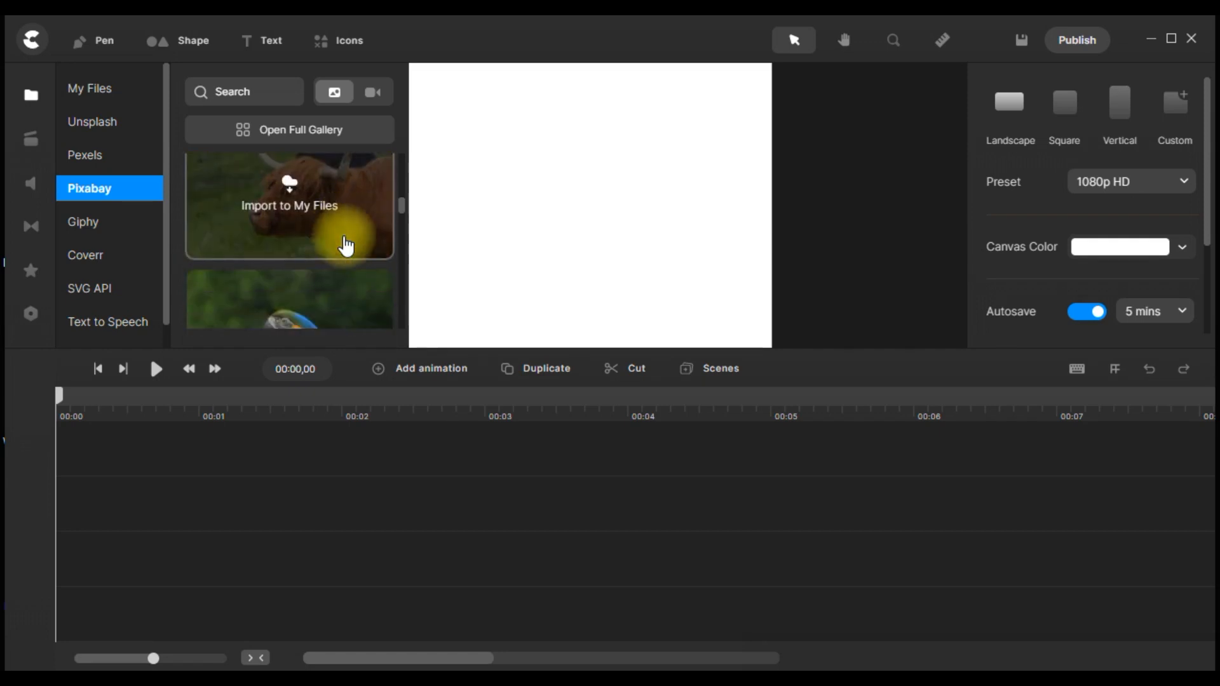
scroll(344, 237, down, 5)
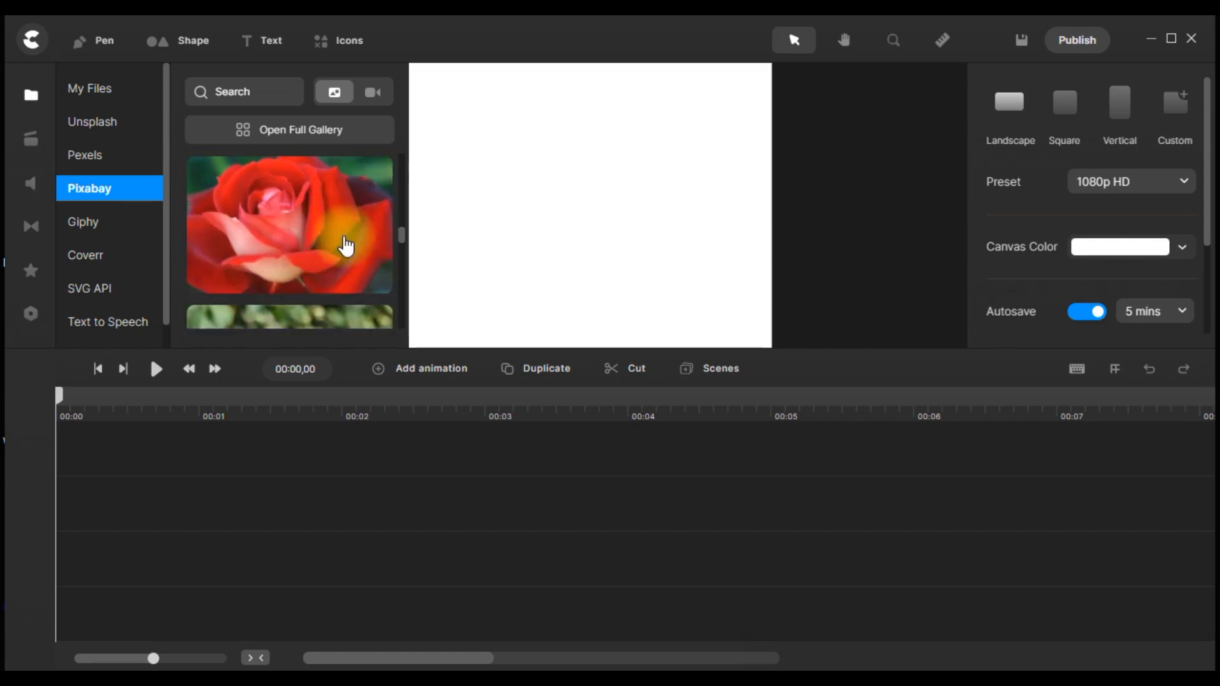
scroll(347, 245, down, 5)
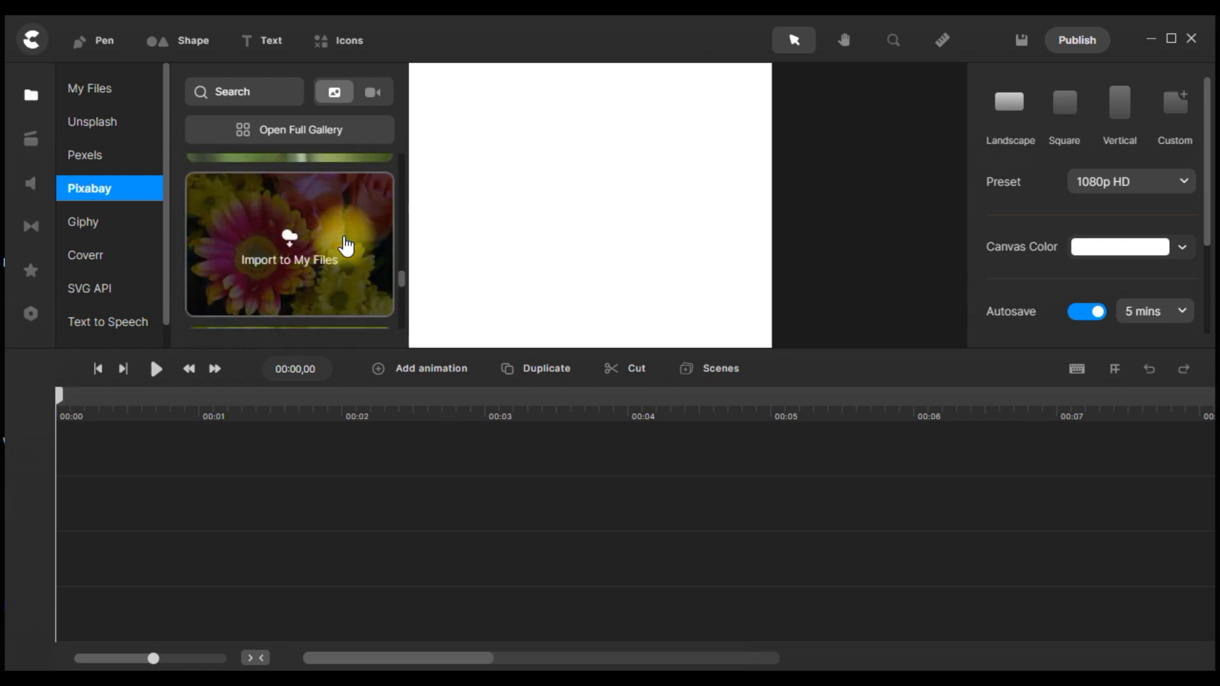
click(338, 251)
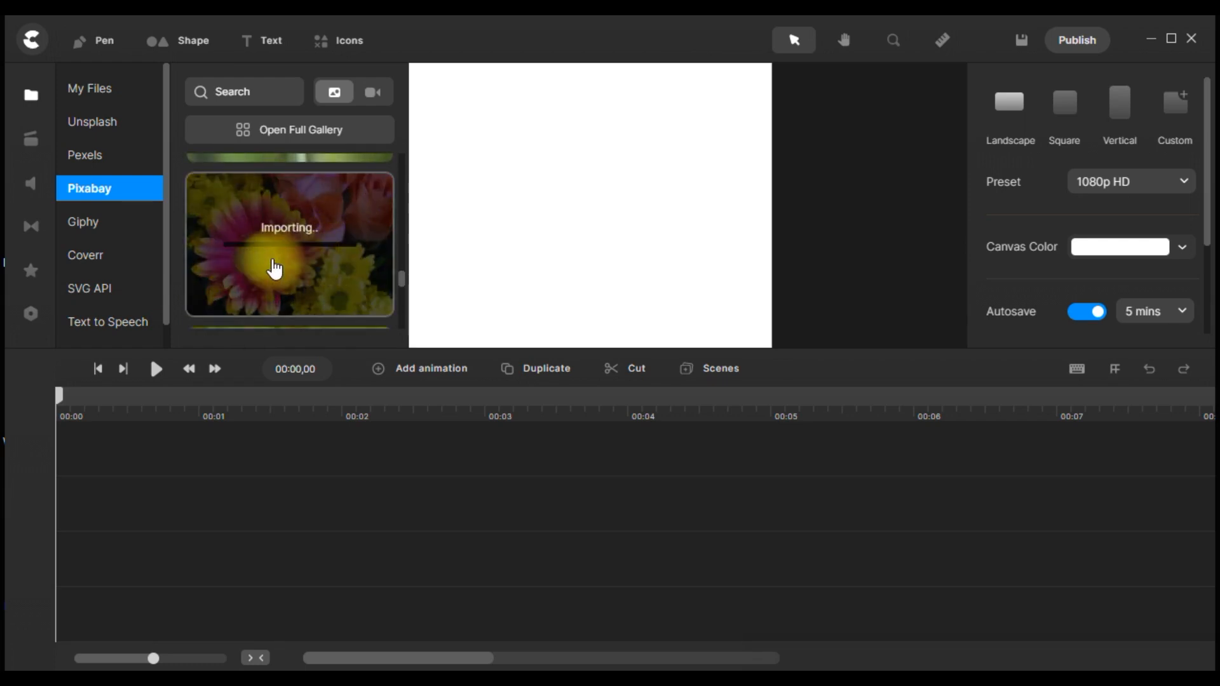
Place the imported flower photo from the project media on the canvas so it fills the frame.
click(86, 94)
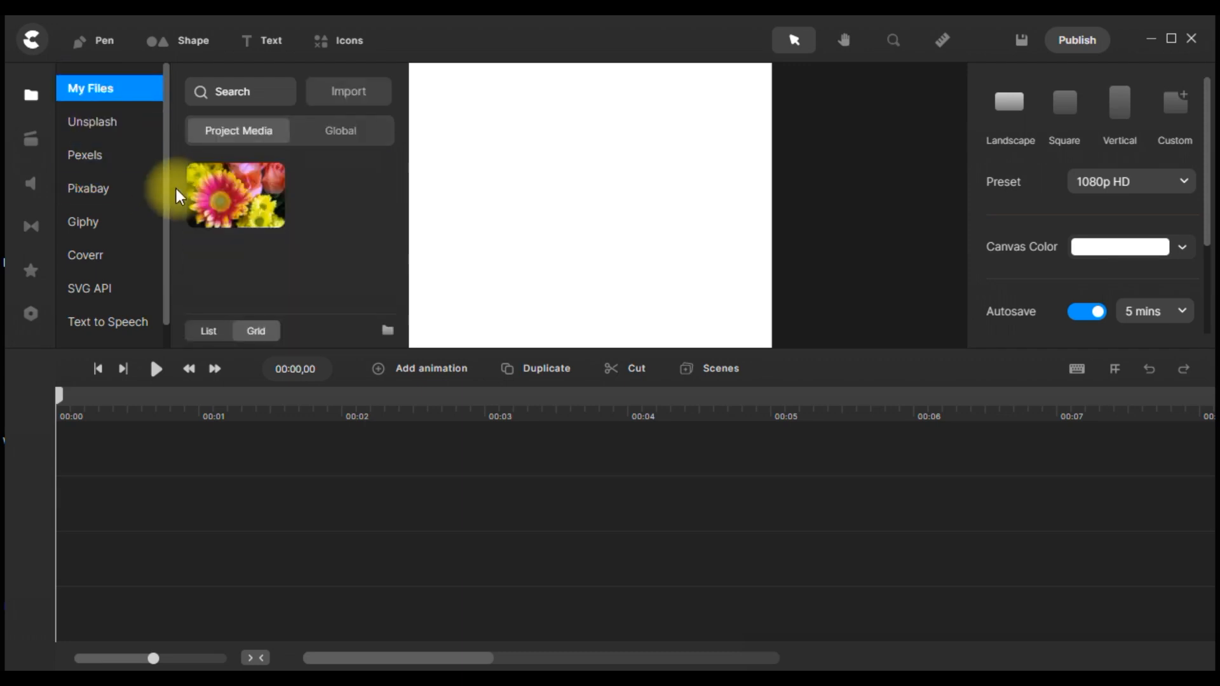
drag(208, 196, 491, 185)
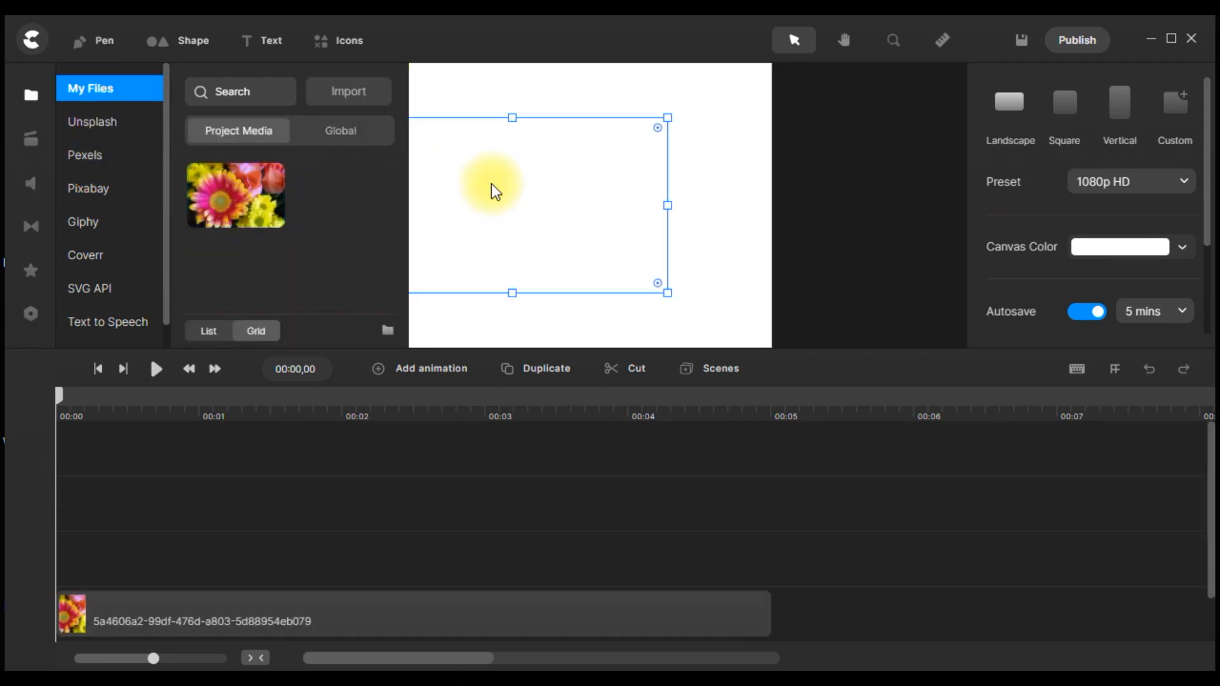
click(30, 96)
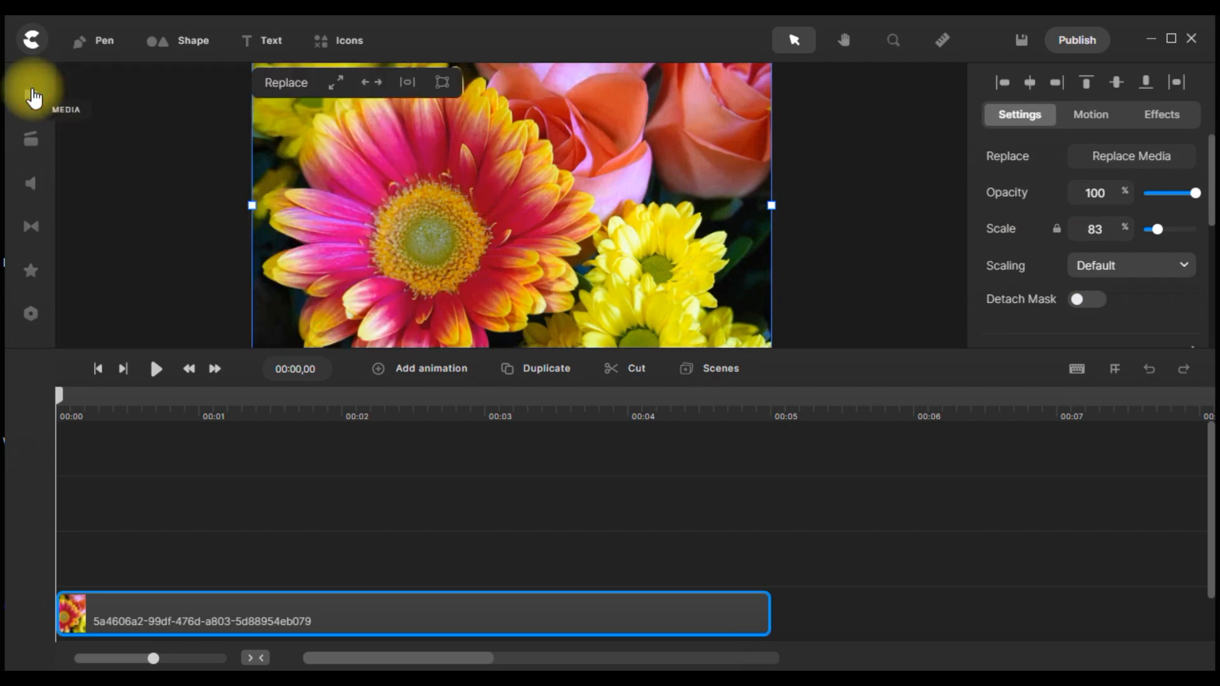
click(849, 208)
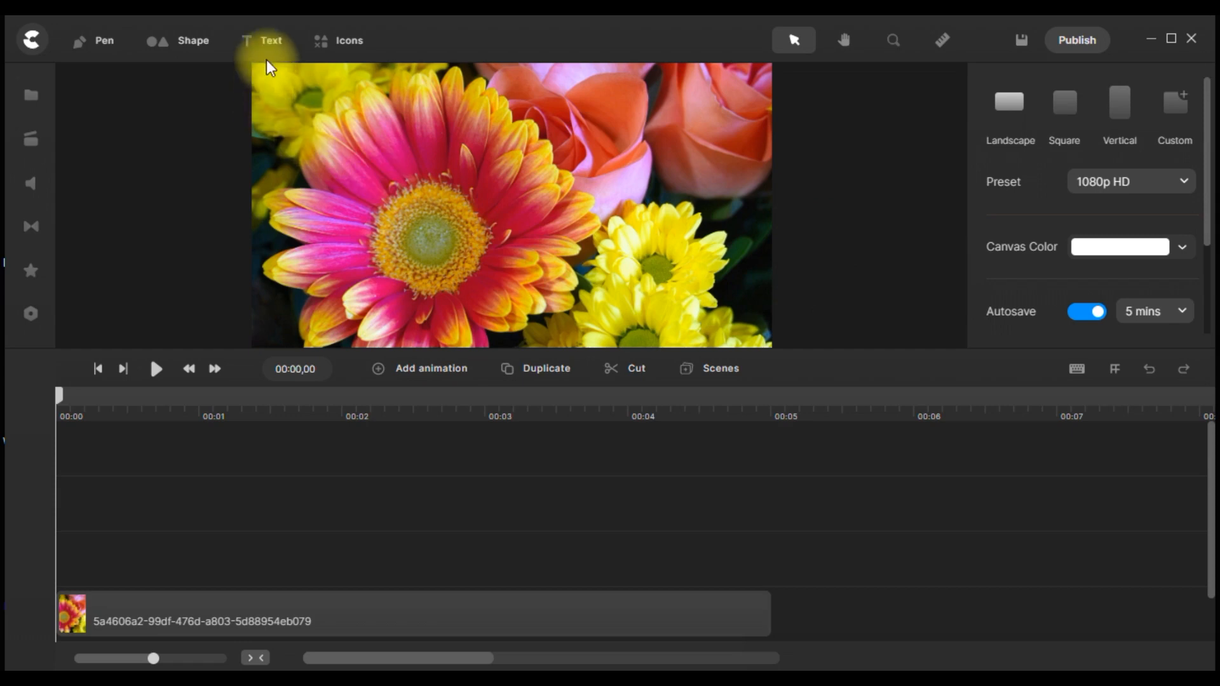
Add a text element reading "Creation Studio" over the flower photo.
click(273, 40)
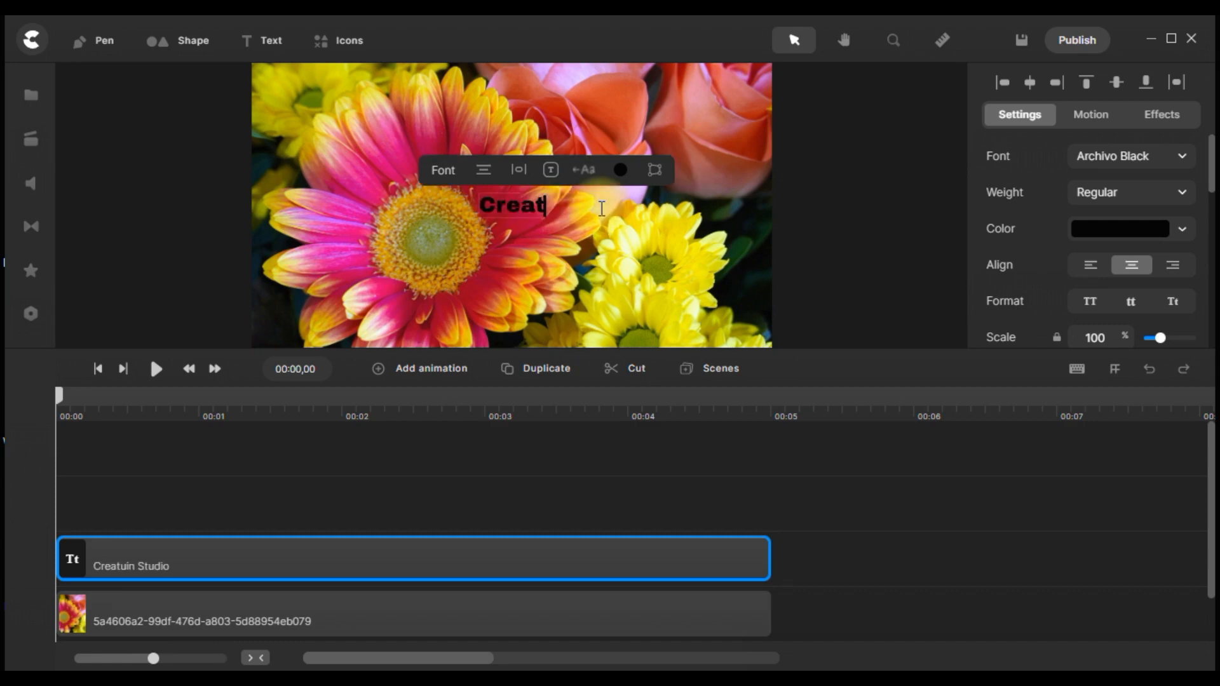
text(Studio)
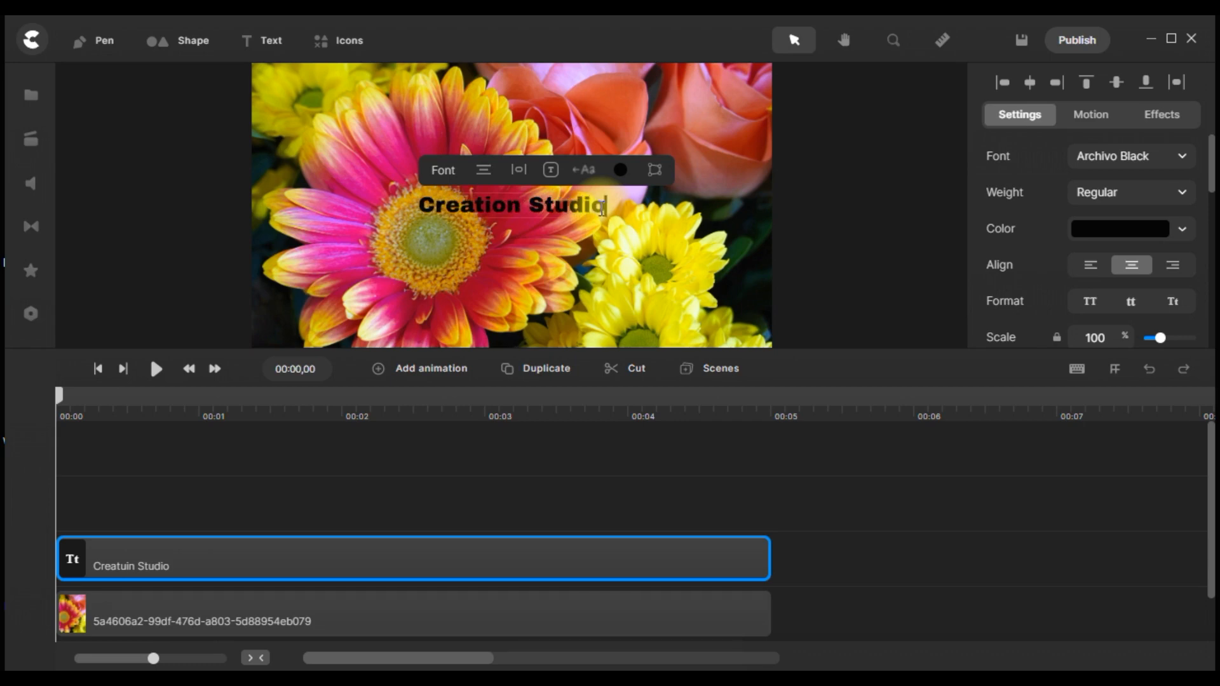
click(821, 240)
Enlarge the "Creation Studio" text to about 235% scale and position it horizontally across the middle of the photo.
click(558, 210)
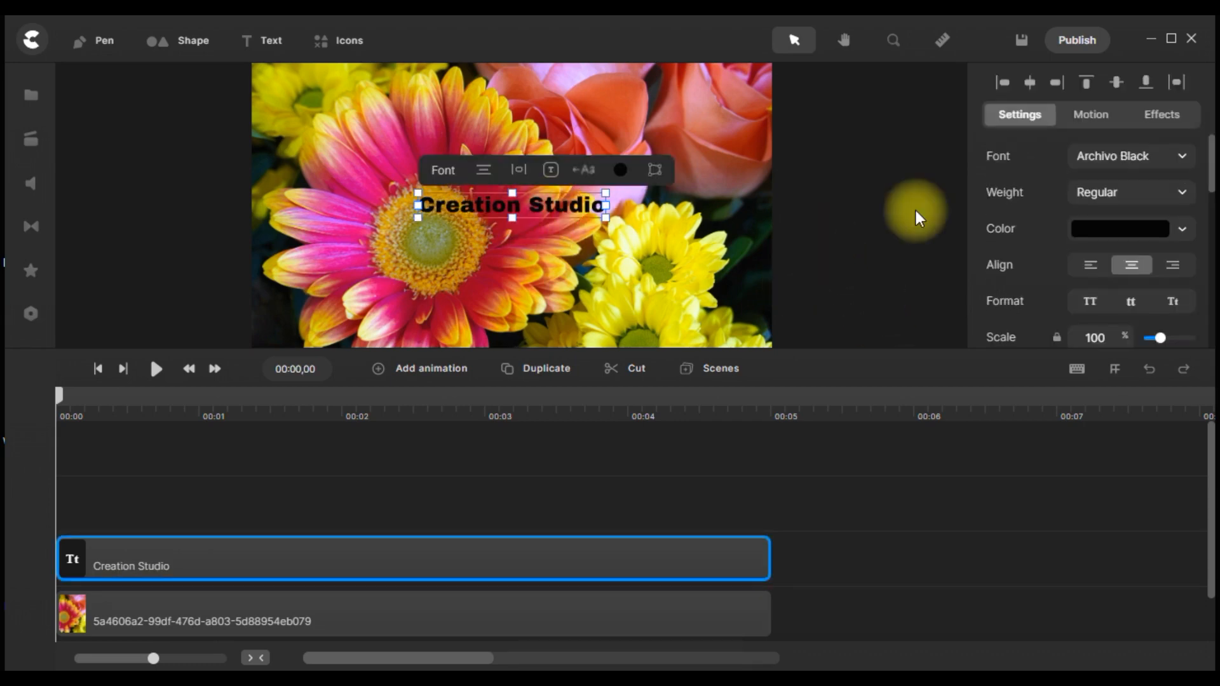
drag(605, 218, 637, 243)
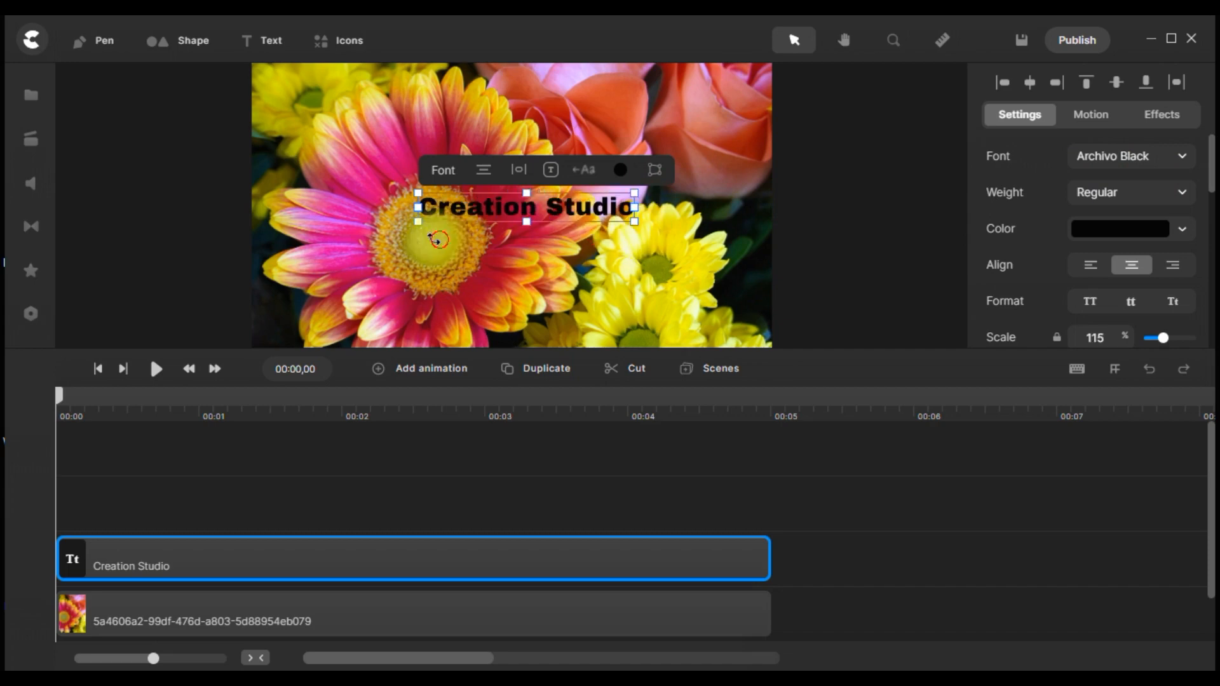
drag(427, 239, 409, 233)
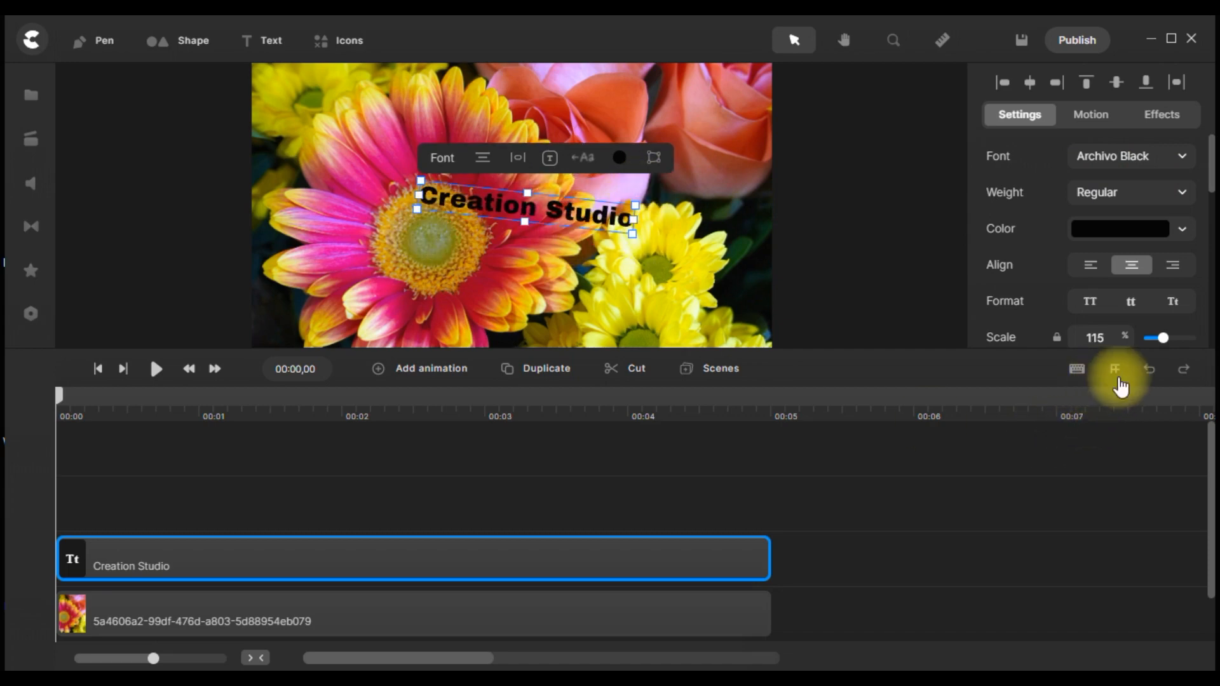
click(1149, 370)
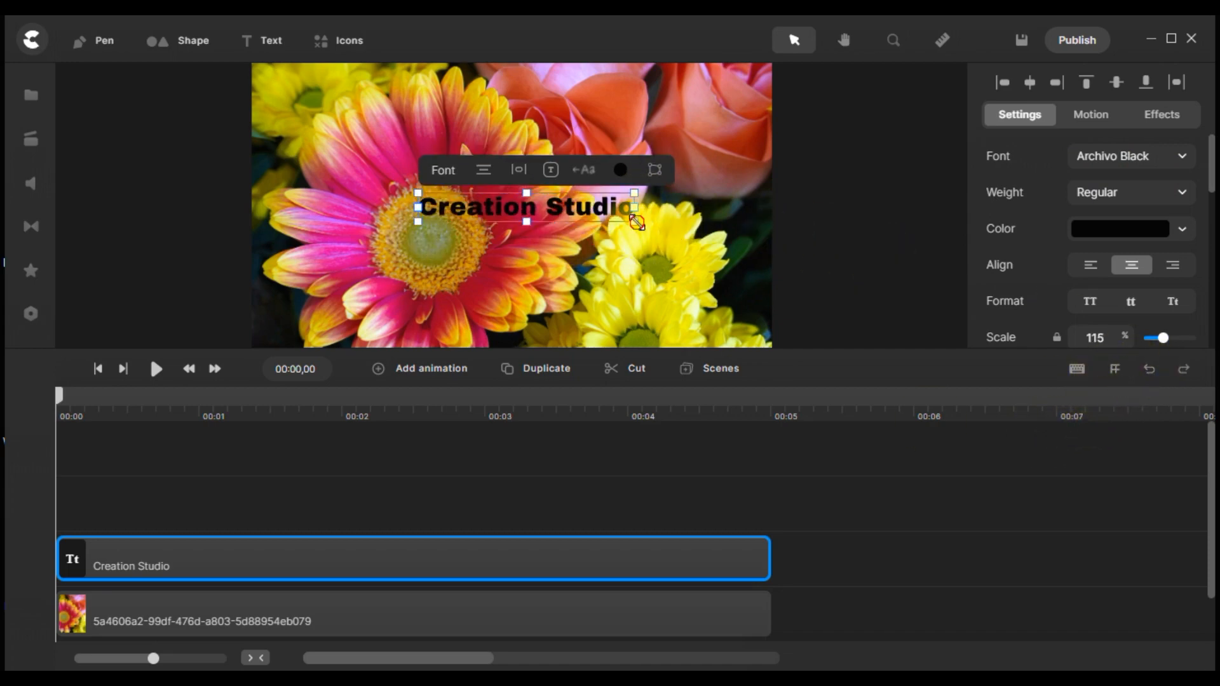
drag(637, 223, 744, 237)
drag(605, 212, 517, 202)
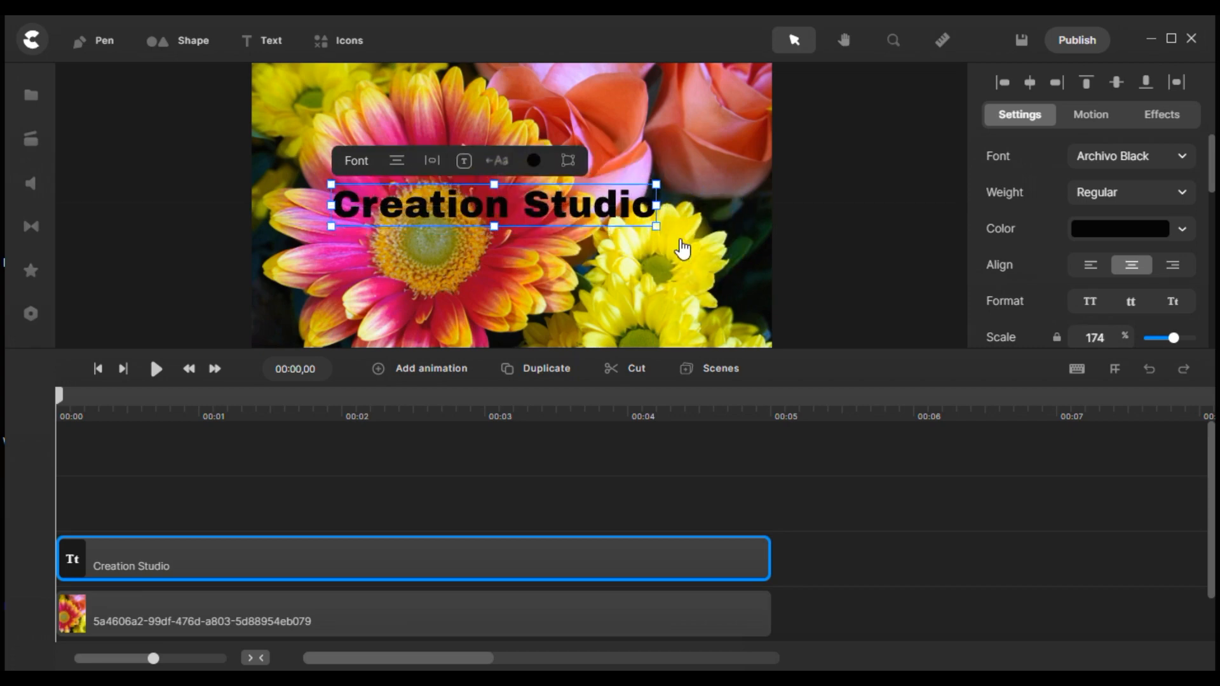
drag(657, 228, 771, 240)
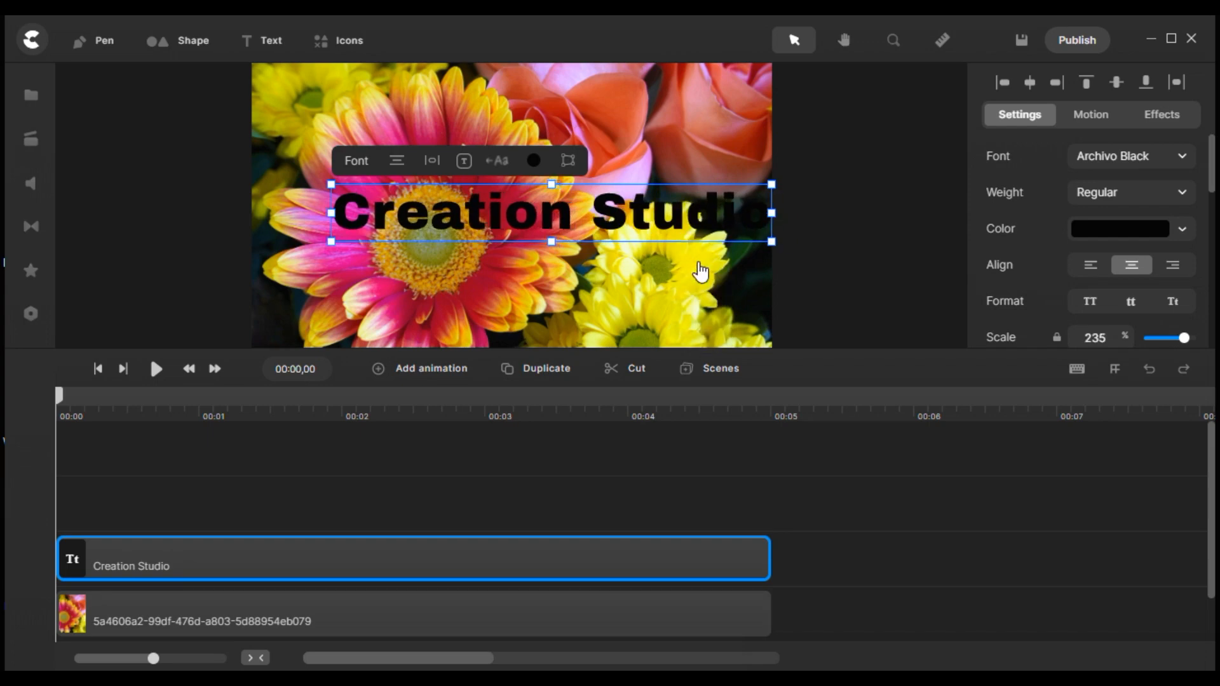
drag(689, 226, 636, 221)
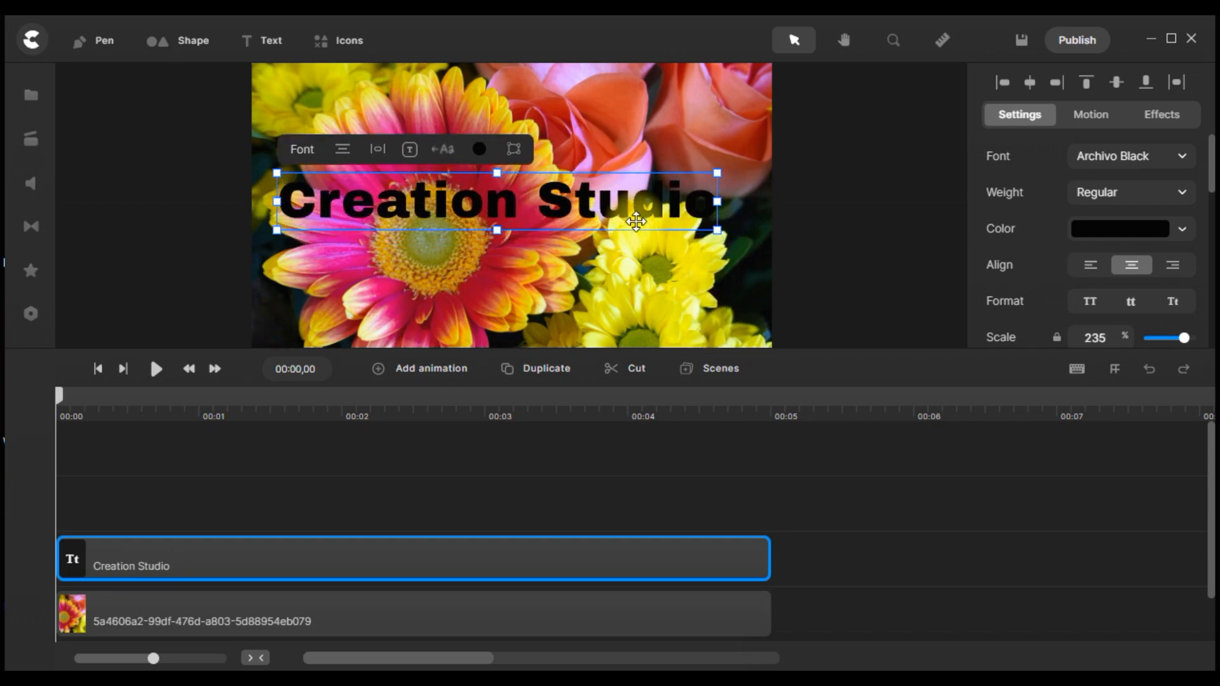
drag(636, 224, 636, 249)
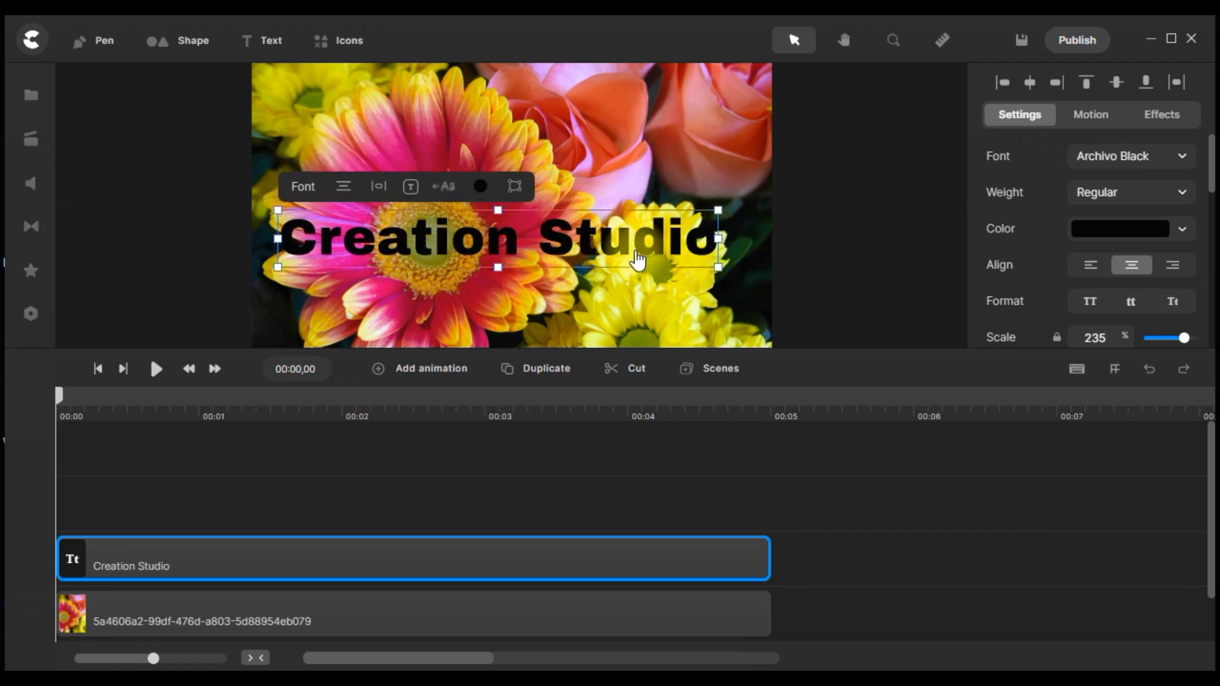
click(883, 205)
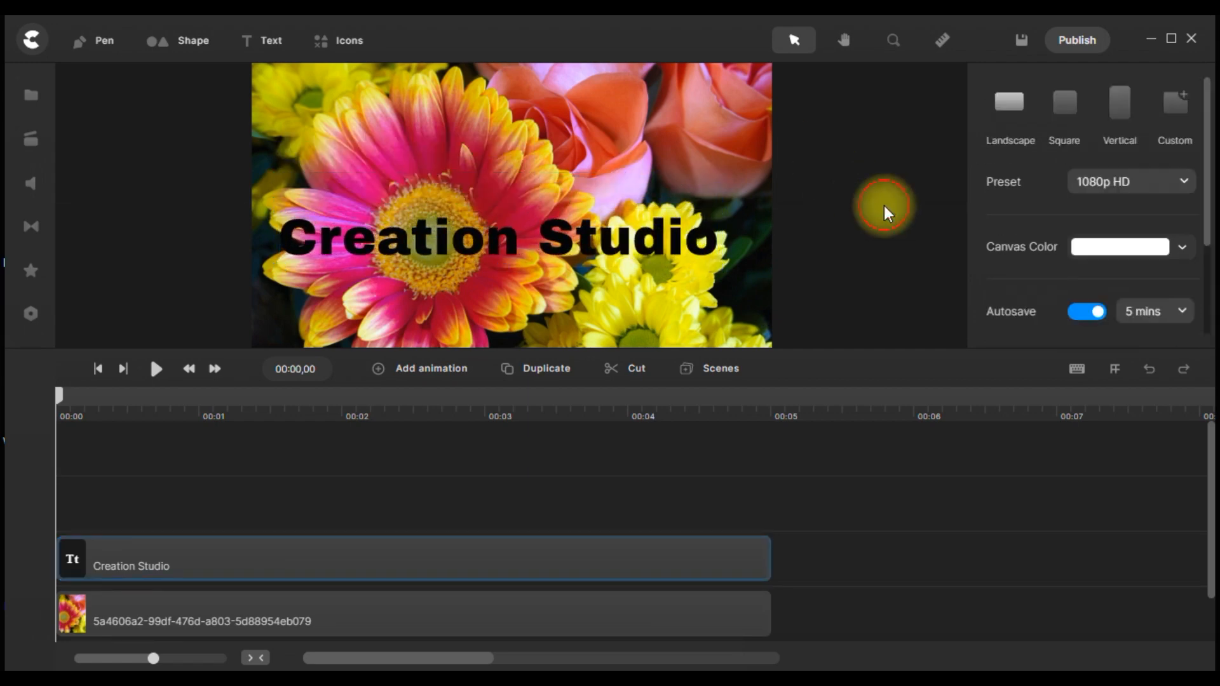
Change the font of the "Creation Studio" text to Monoton.
click(681, 207)
click(1182, 162)
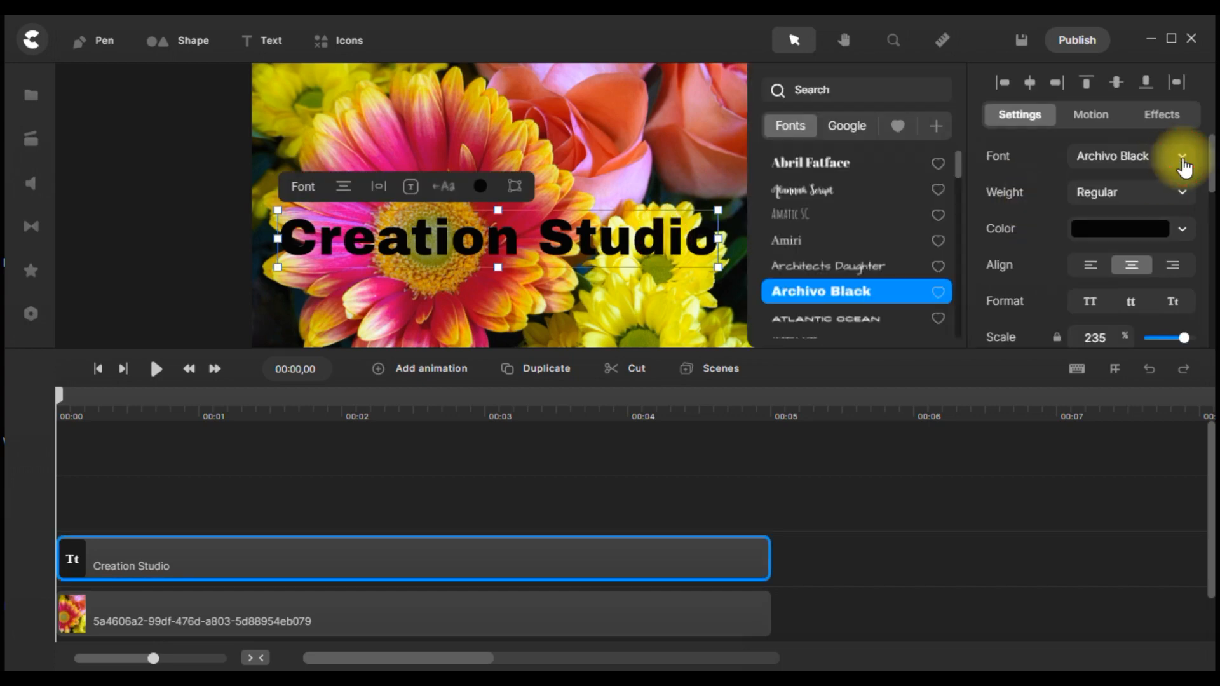
scroll(868, 191, down, 1)
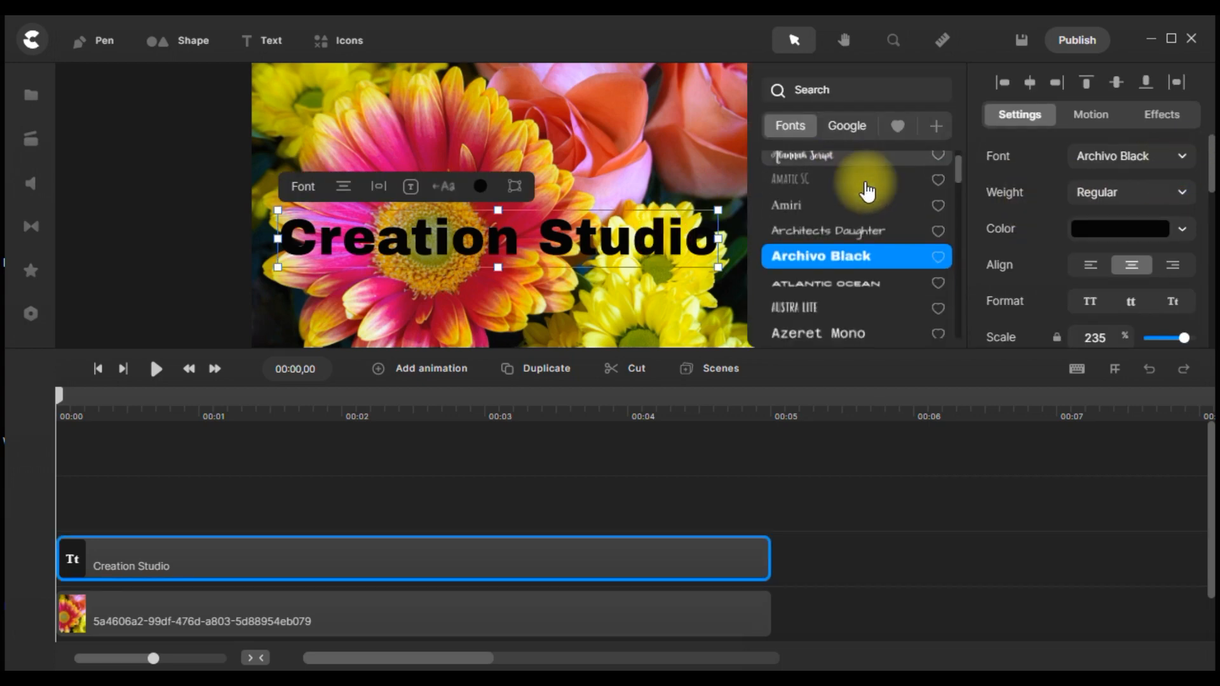
scroll(867, 190, down, 3)
scroll(867, 191, down, 10)
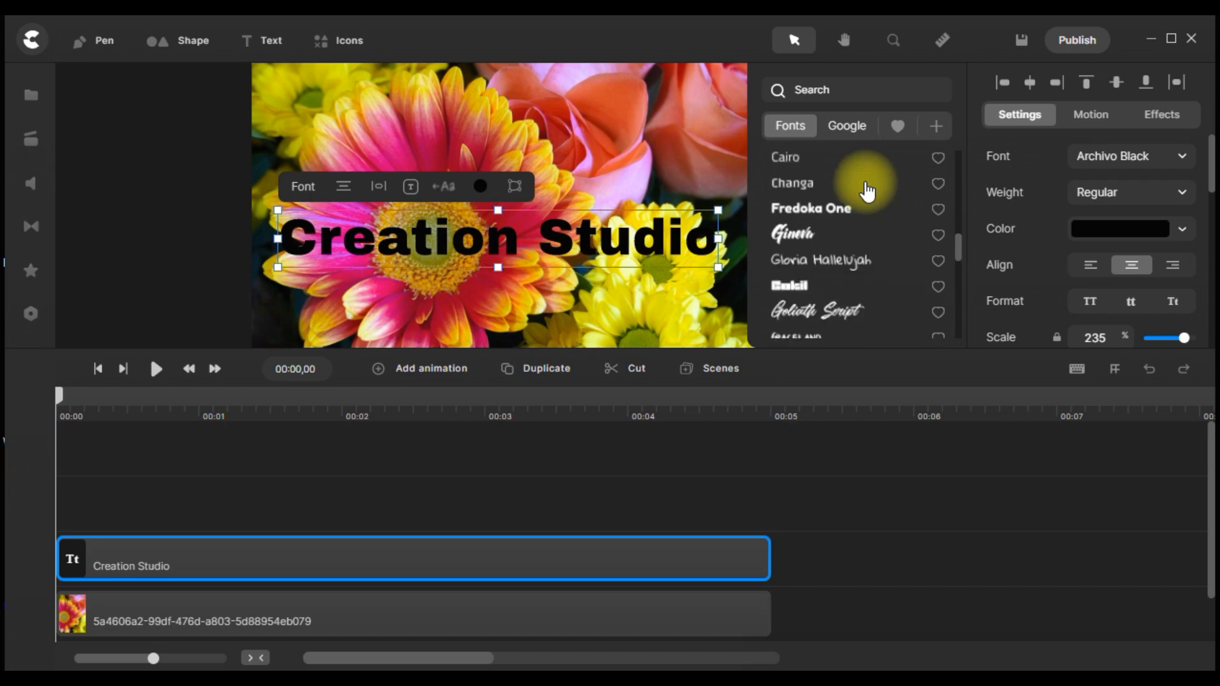
scroll(867, 190, down, 7)
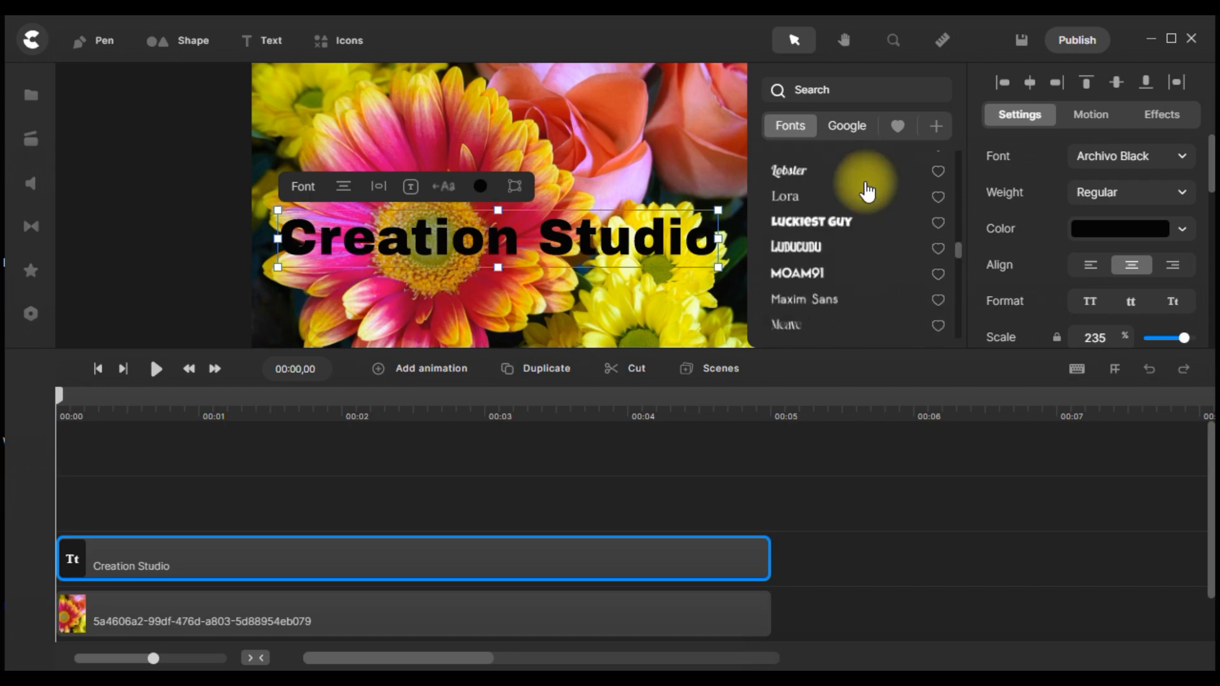
scroll(868, 191, down, 4)
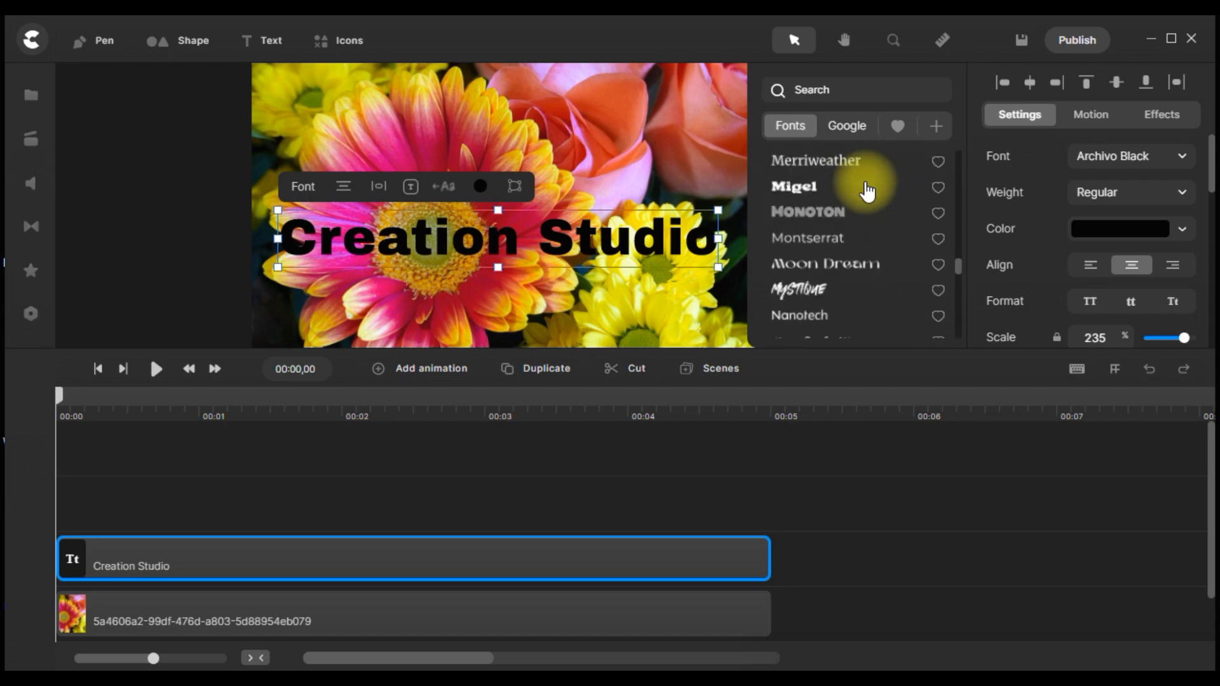
click(842, 213)
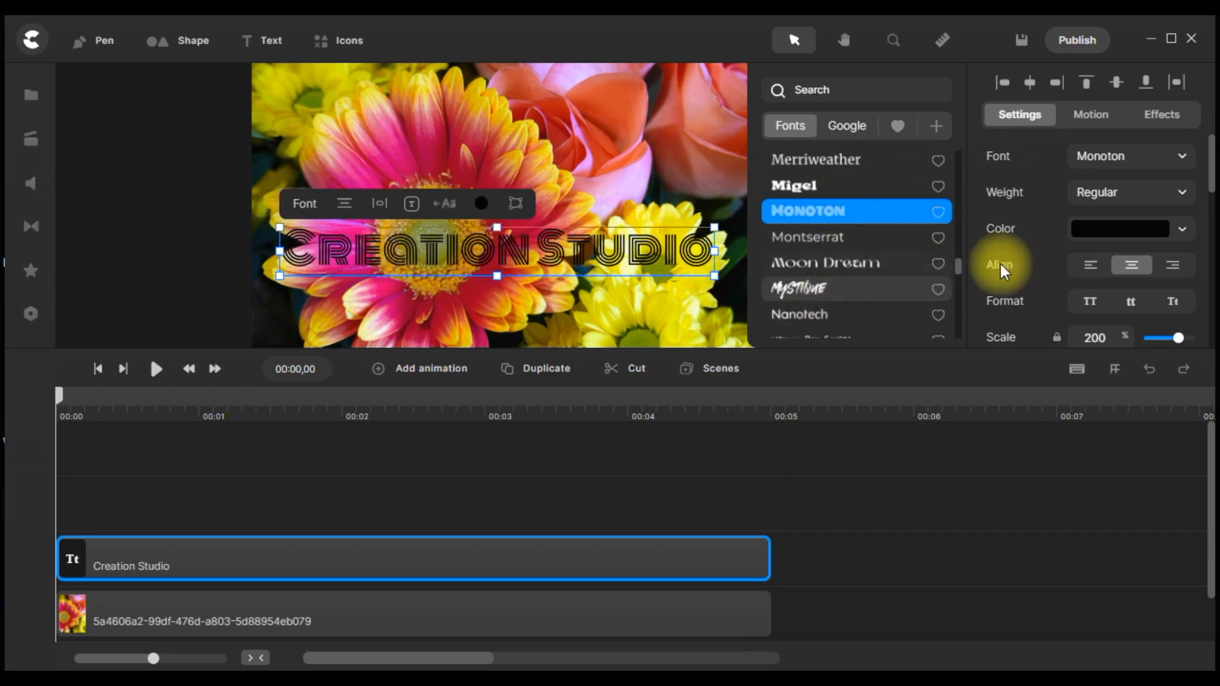
Set the fill color of the "Creation Studio" text to the near-white shade f4ebeb.
click(1182, 229)
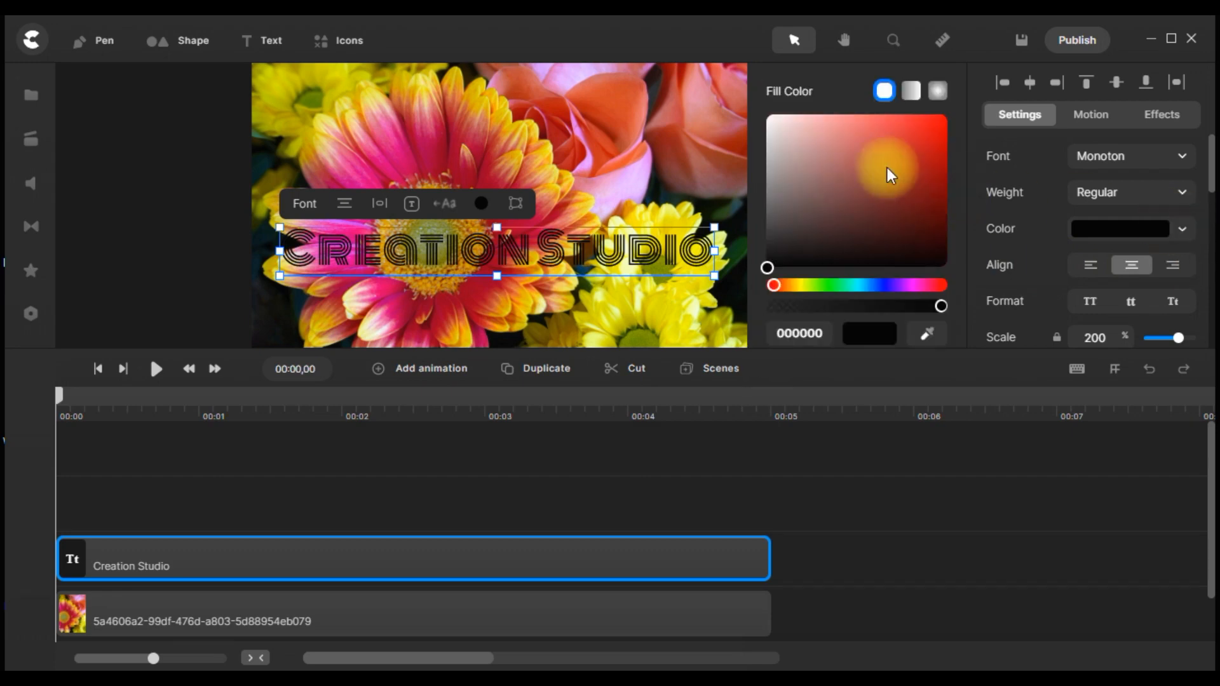
click(775, 120)
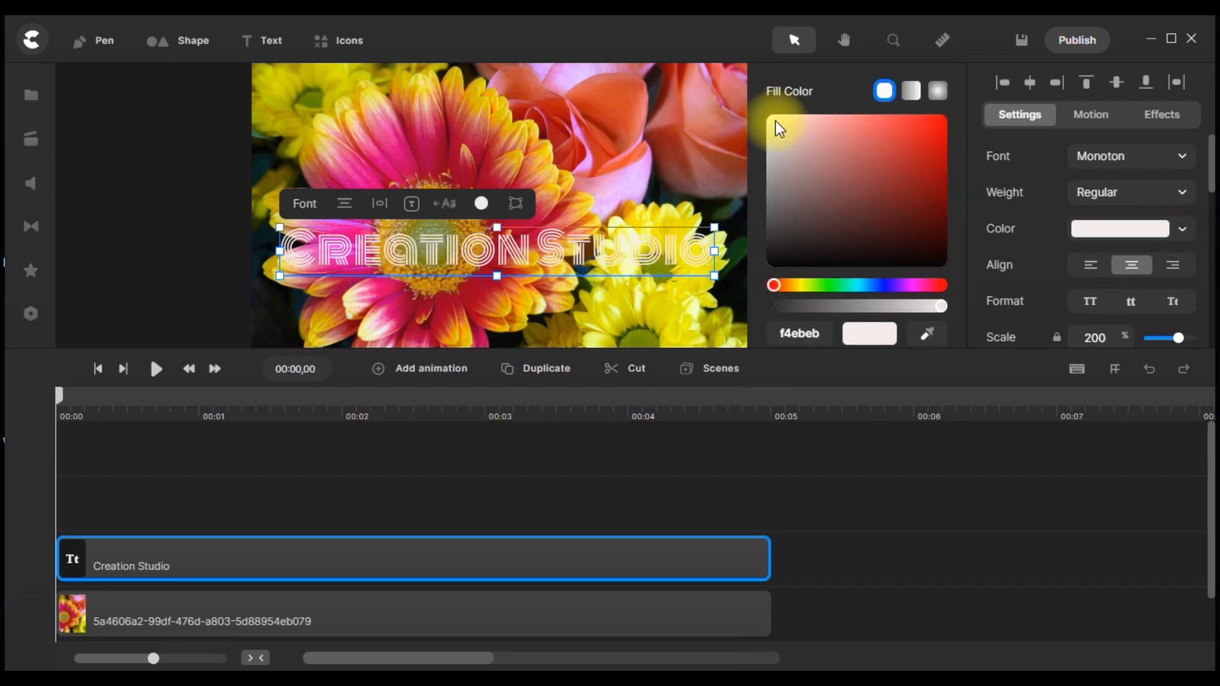
click(844, 460)
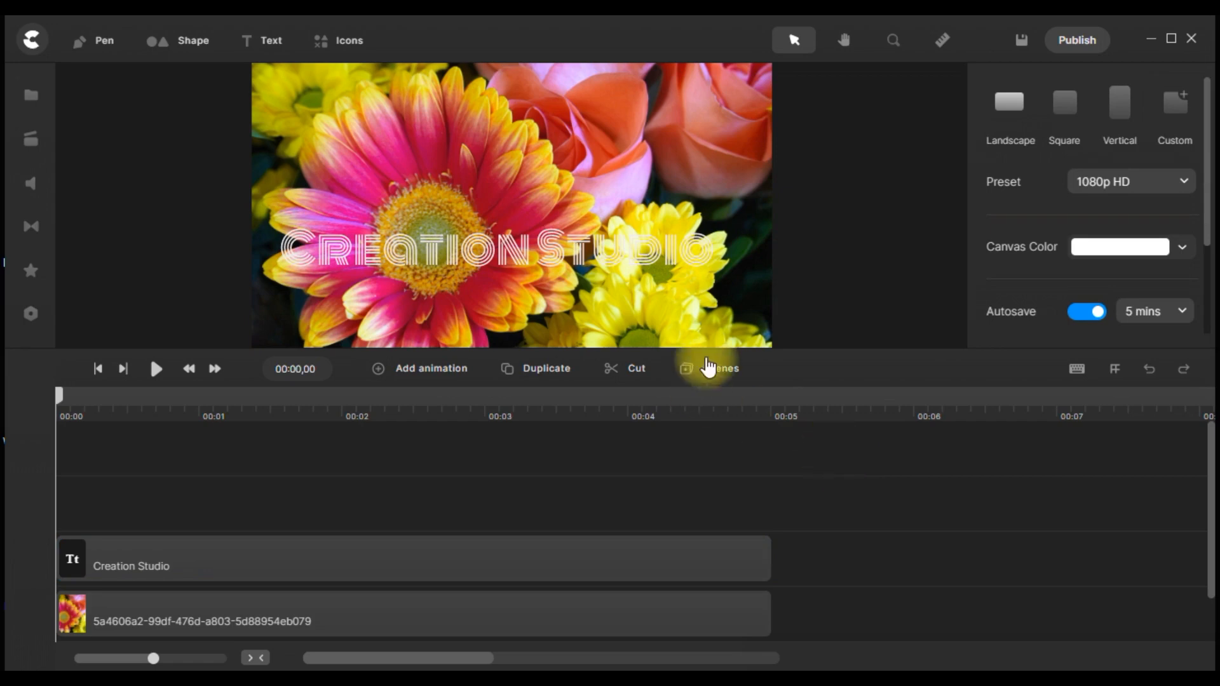
Move the "Creation Studio" text slightly higher on the flower photo, to just above the center of the pink flower.
click(615, 243)
drag(615, 243, 616, 183)
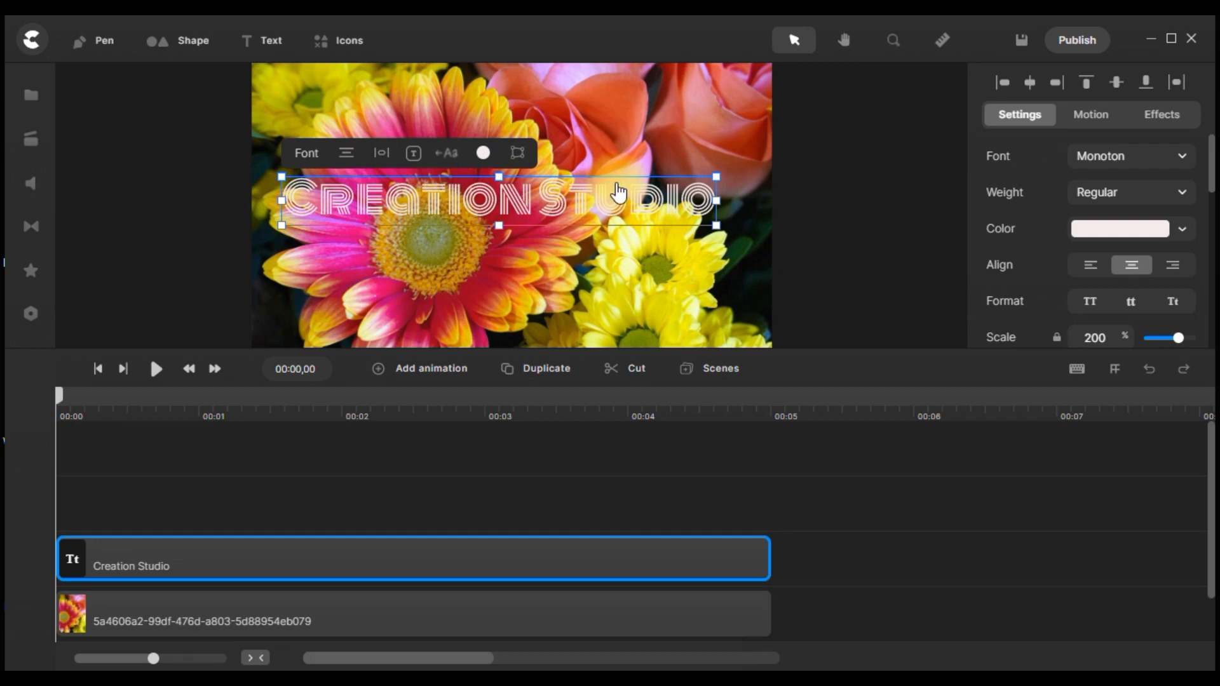
click(811, 276)
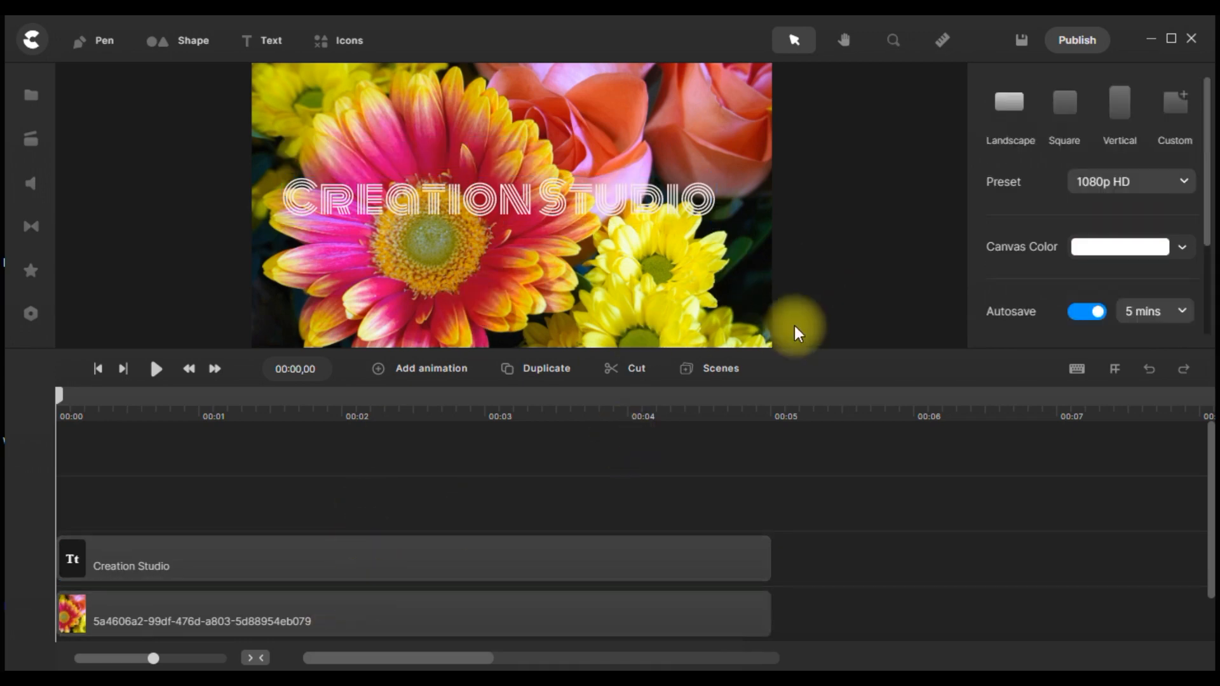
Mask the flower photo with the "Creation Studio" text so the image fills only the letters.
drag(875, 152, 580, 365)
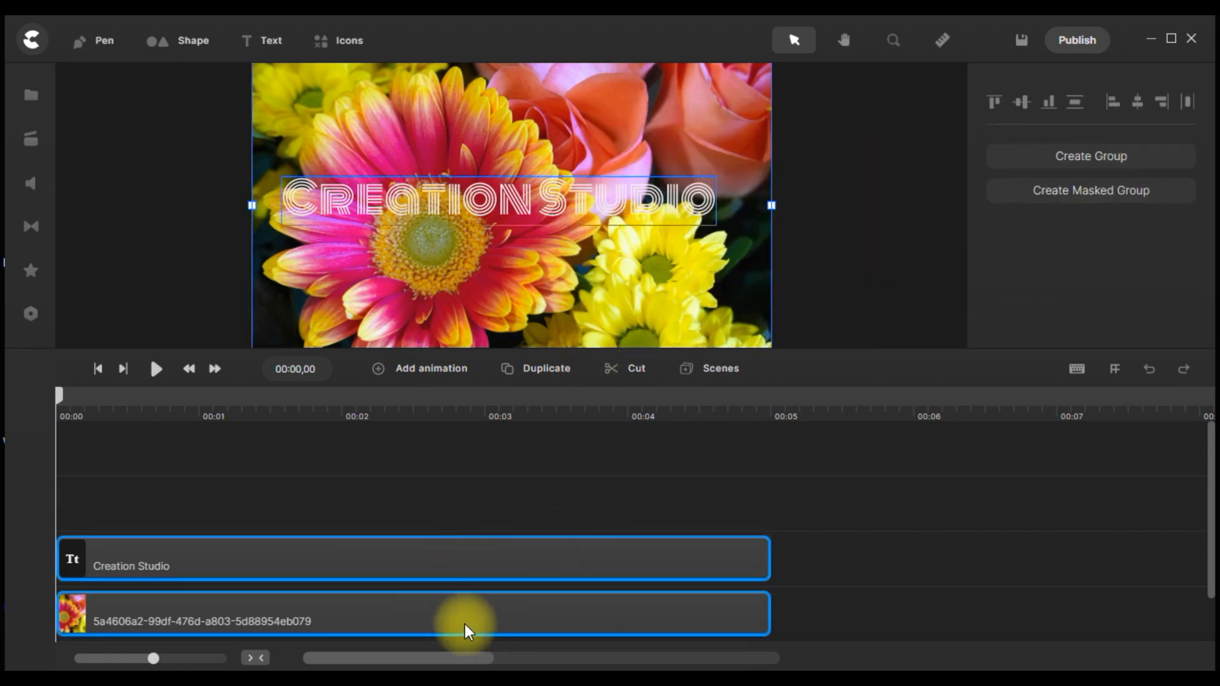
right_click(741, 247)
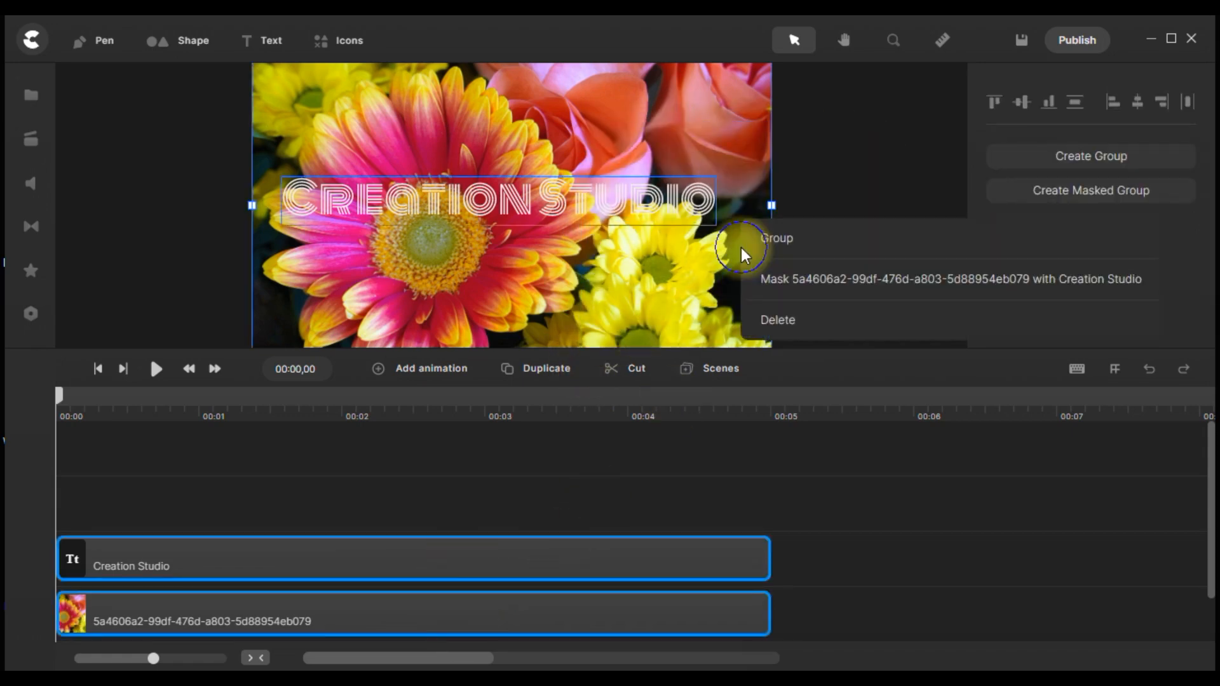
click(785, 292)
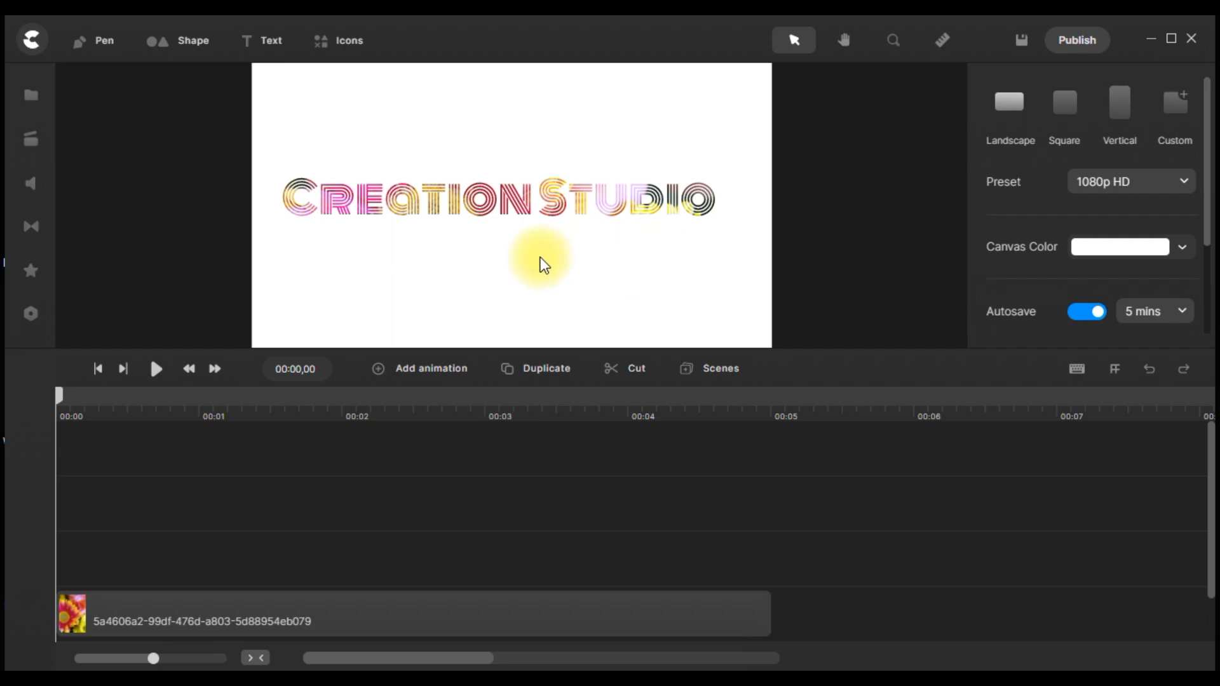
Try canvas colors behind the masked title, including coral ef5353, blue 5353ef, yellow efd553 and near-black 070101.
click(1183, 253)
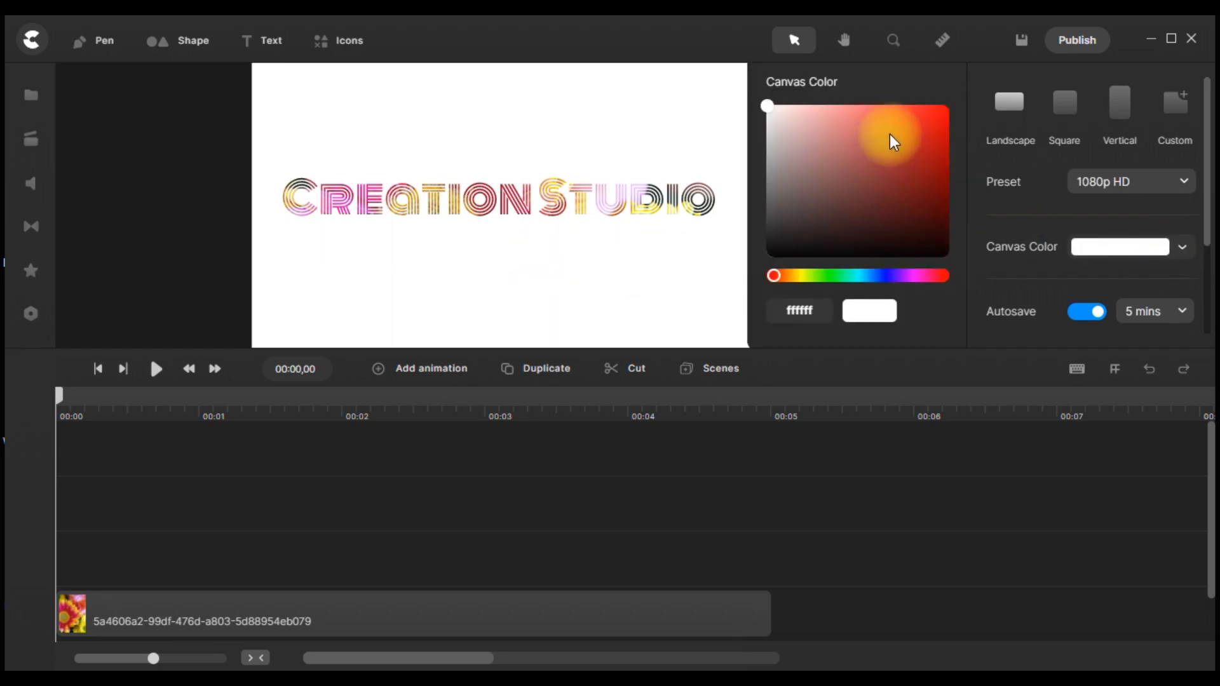
click(887, 114)
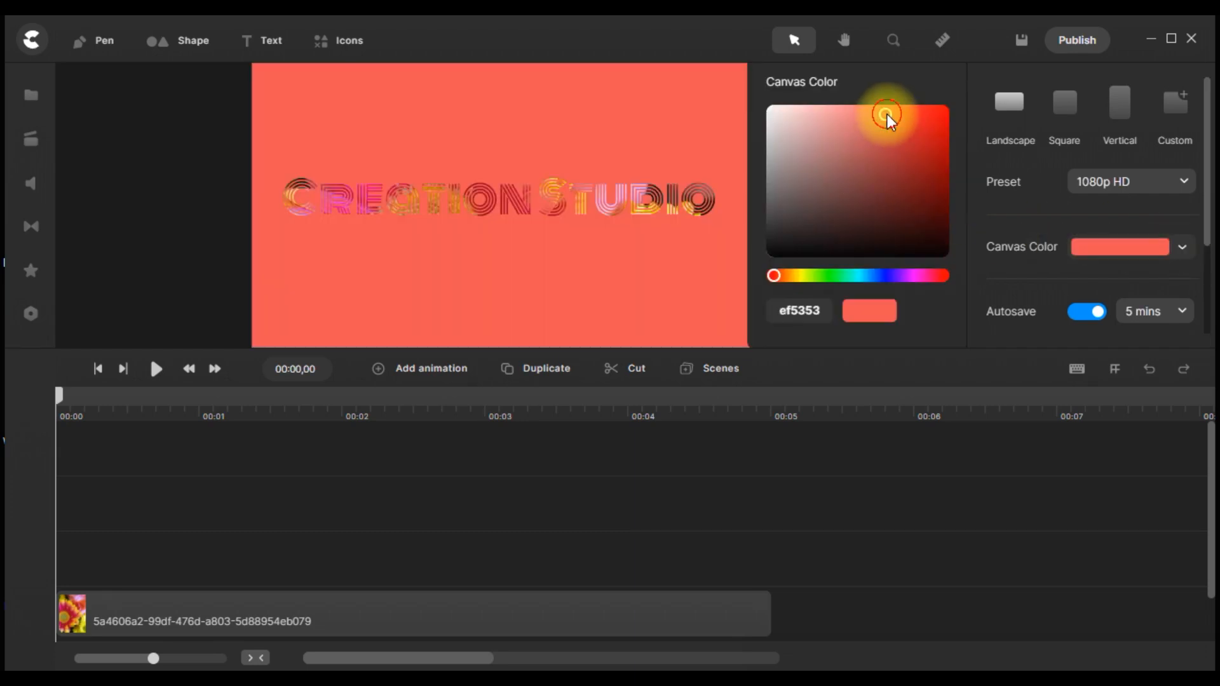
click(847, 277)
drag(871, 277, 887, 278)
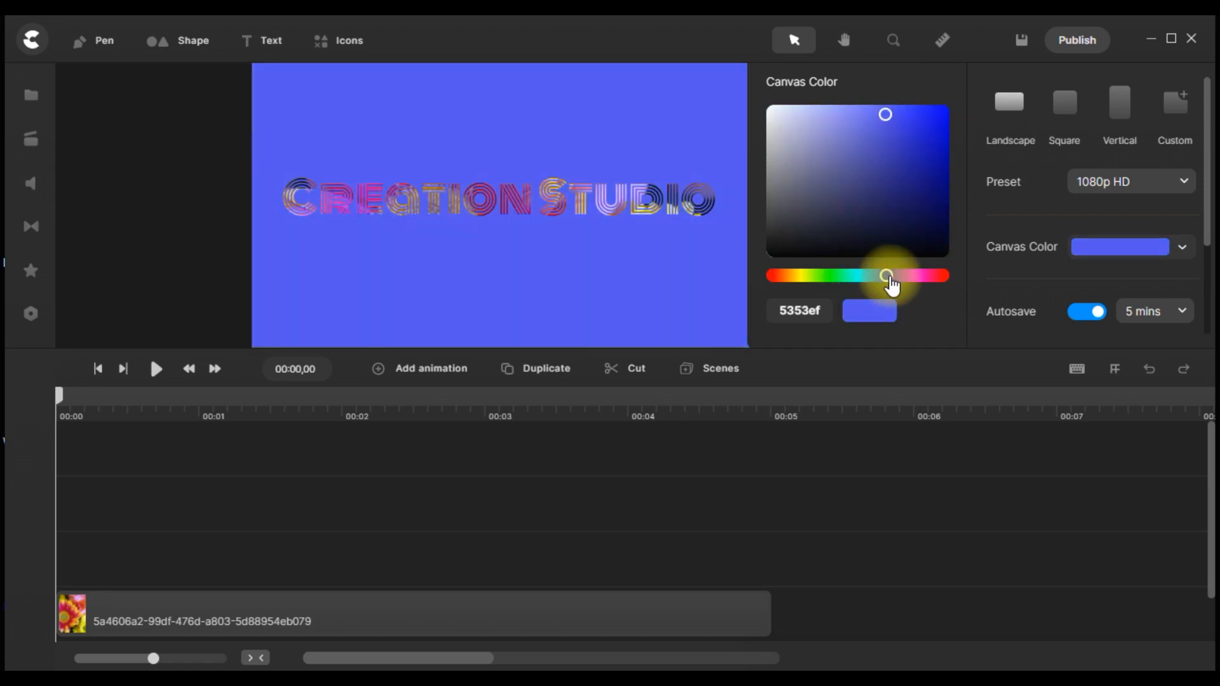
click(799, 277)
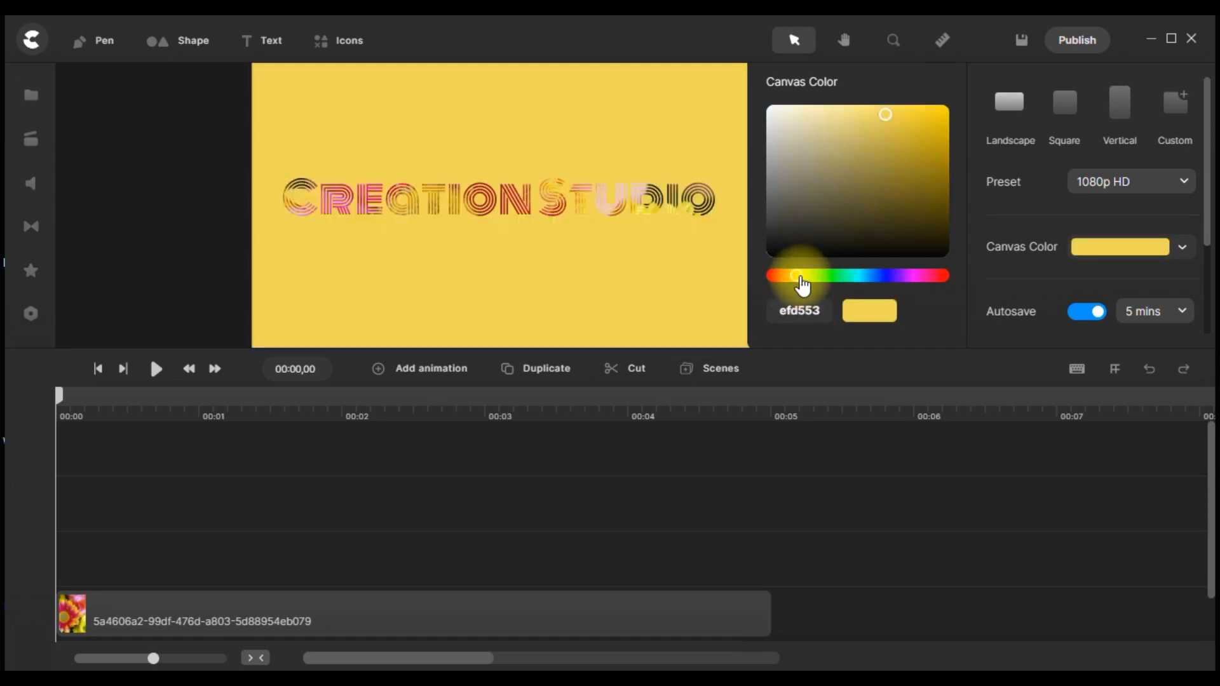
click(773, 276)
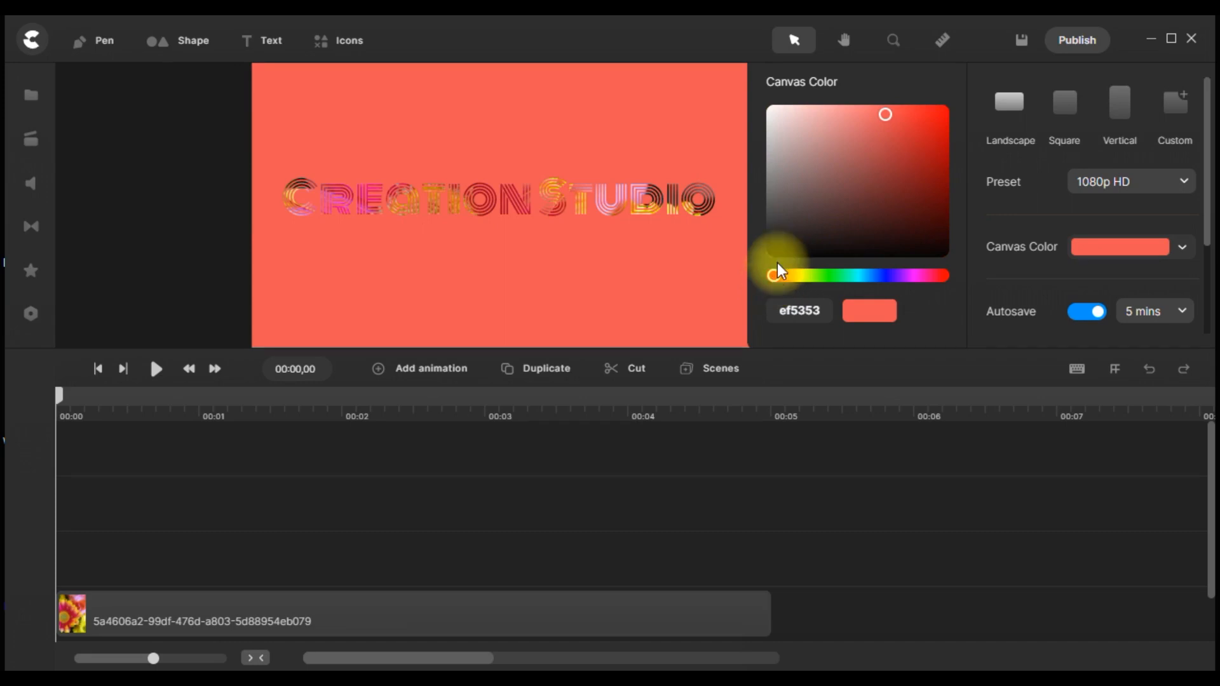
click(773, 117)
click(860, 249)
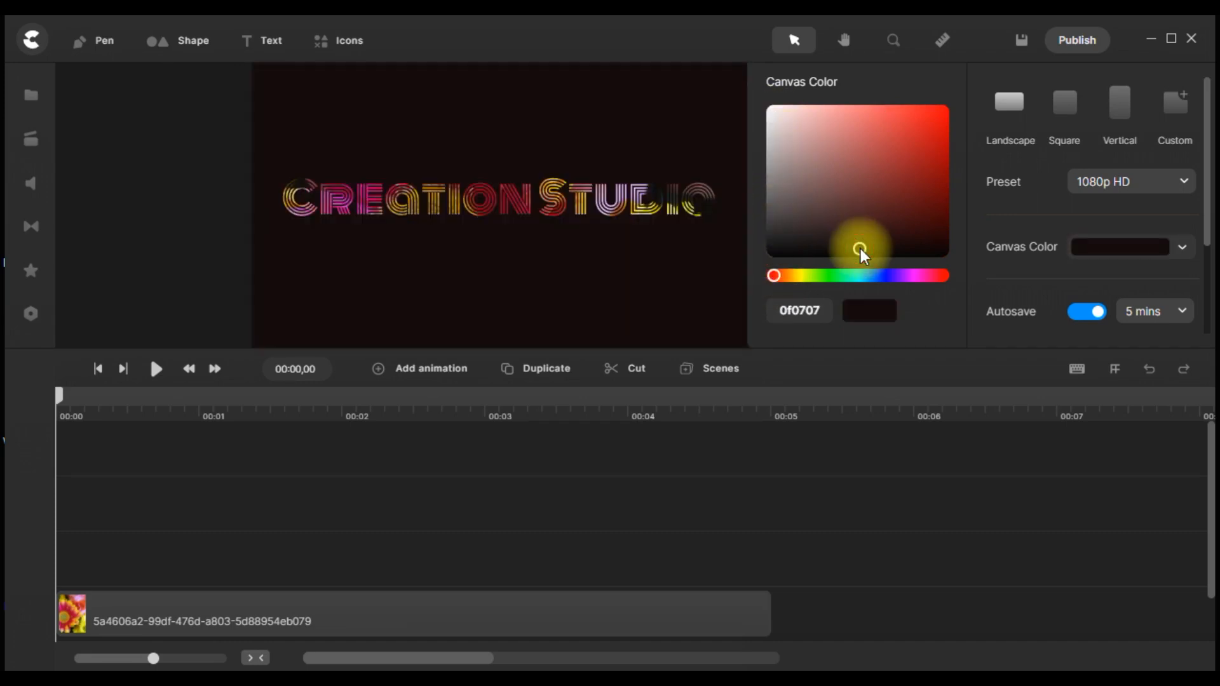
click(913, 252)
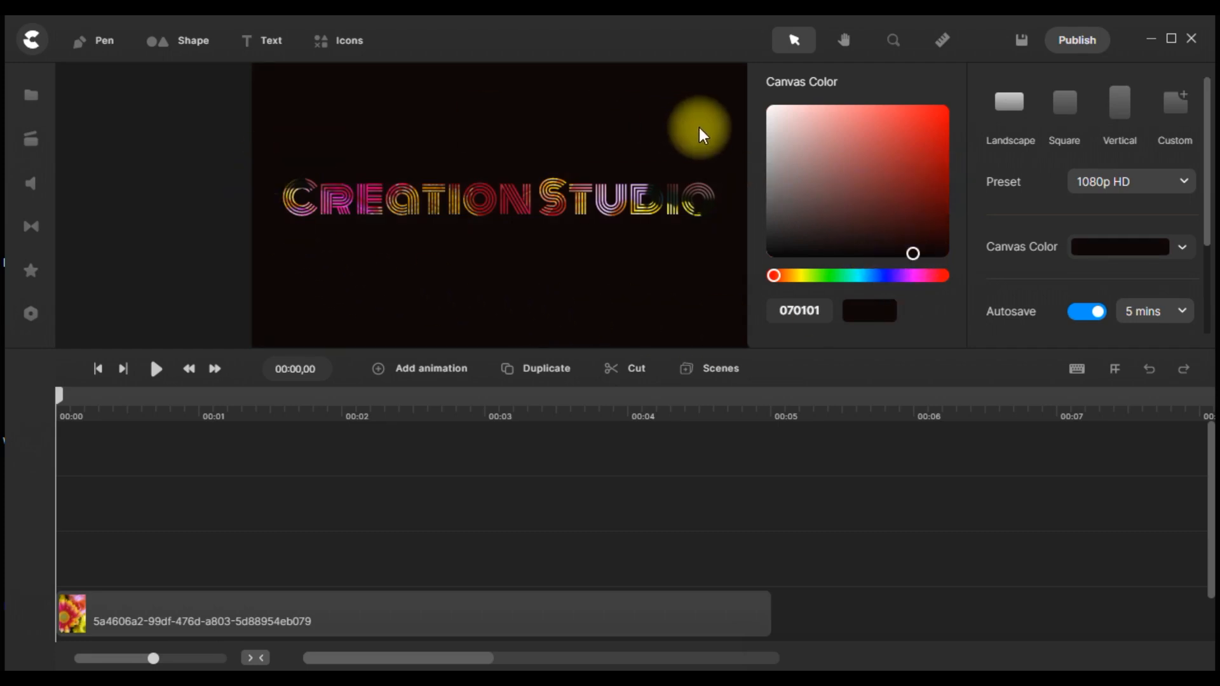
Set the canvas color behind the masked title to a very pale pinkish white.
click(780, 115)
click(387, 150)
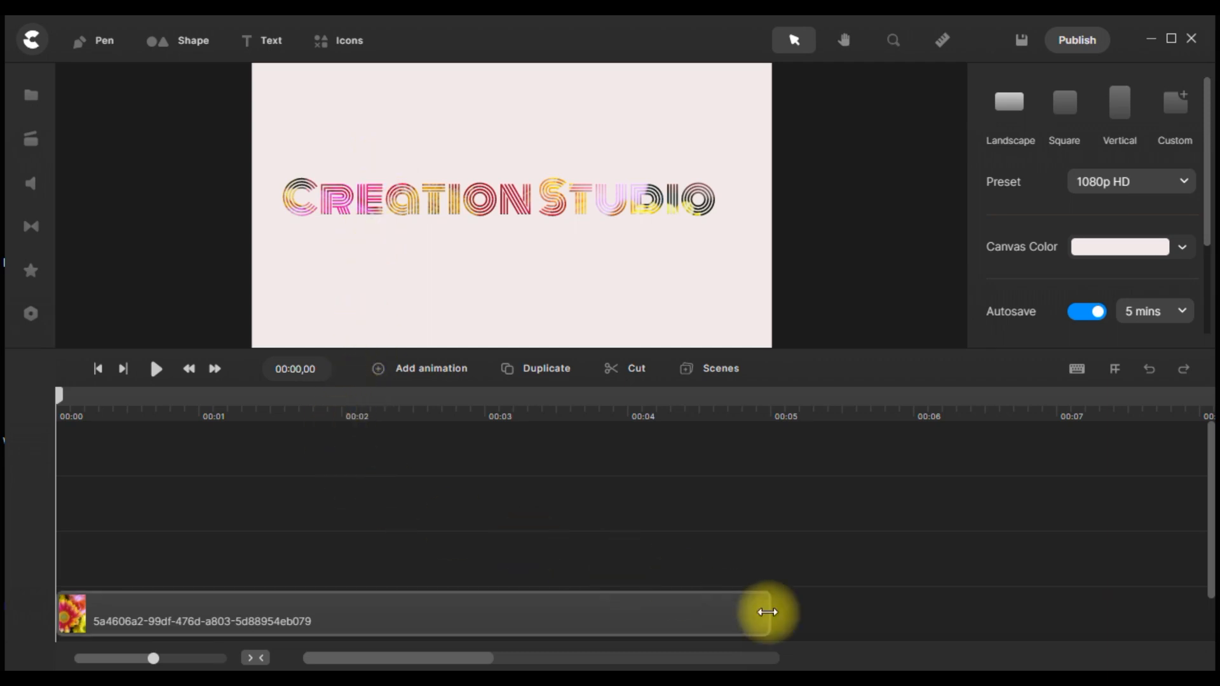
Shorten the masked title clip so it ends at 00:02,06 and move the playhead to its end.
drag(766, 612, 368, 611)
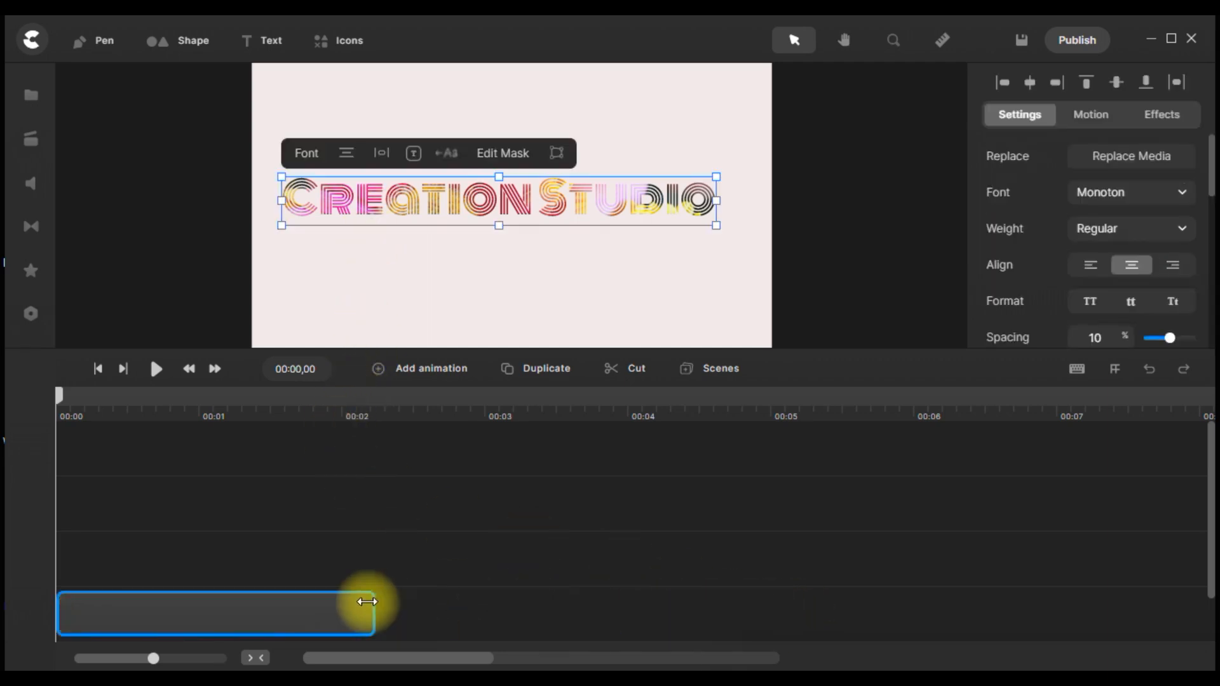
click(723, 312)
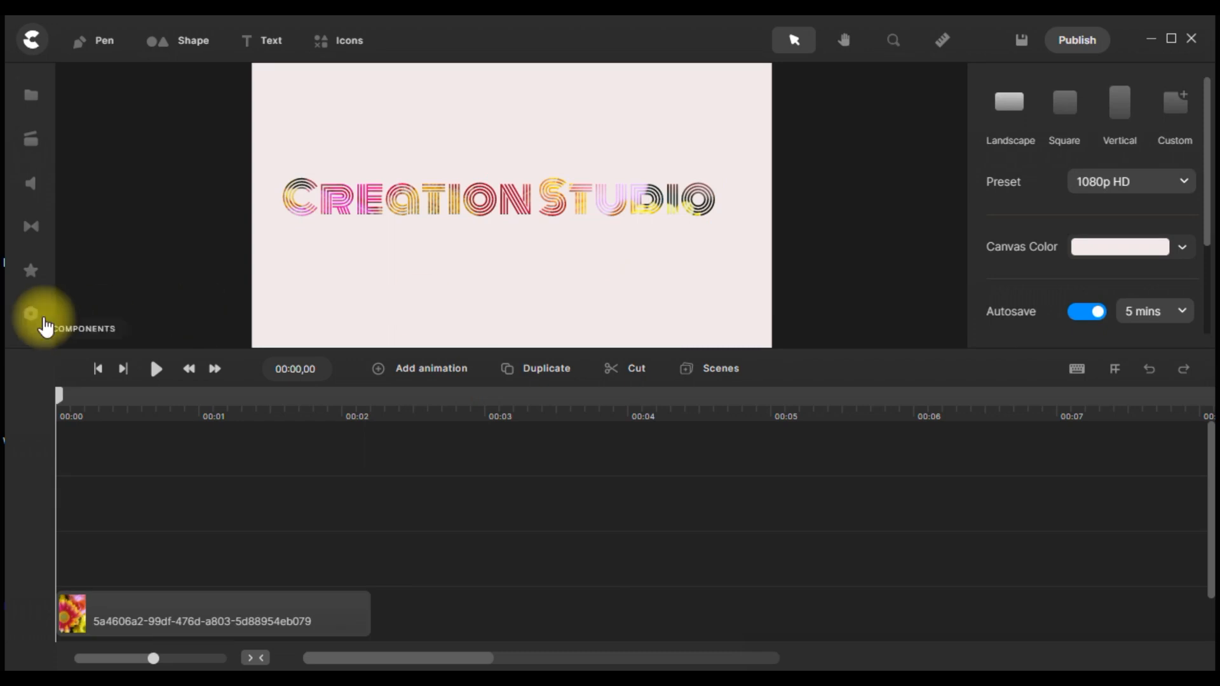
drag(62, 405, 375, 467)
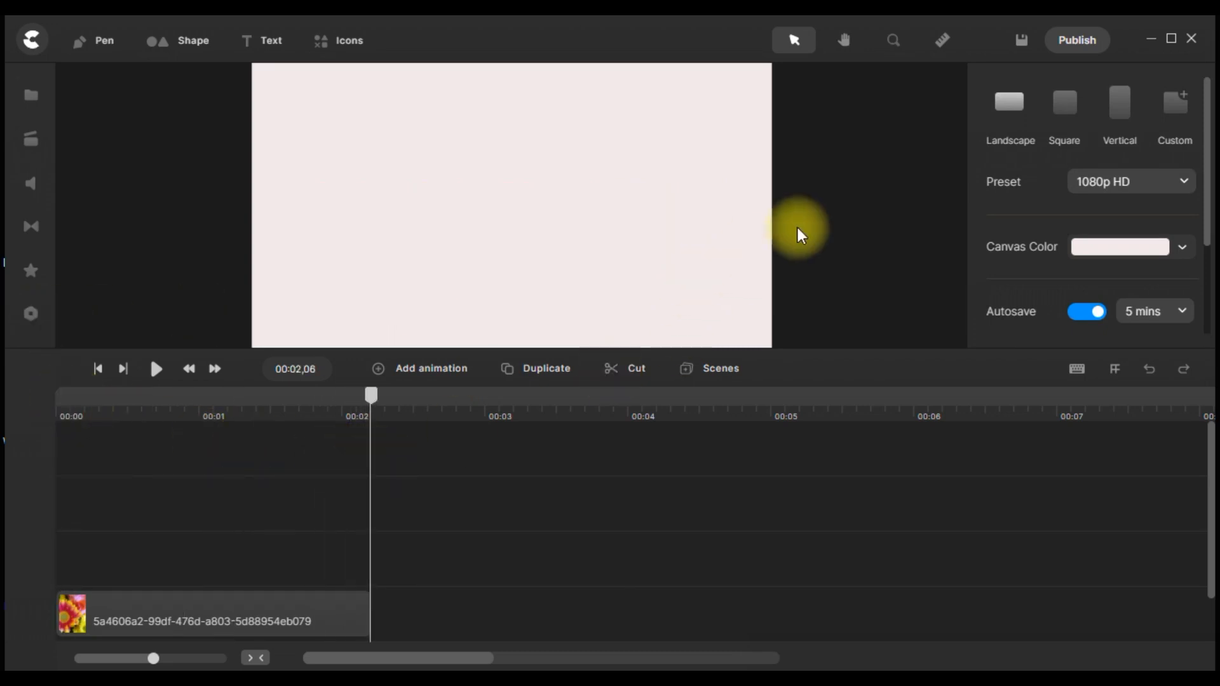
Browse the Pixabay stock videos and preview the lion clip without importing it.
click(32, 96)
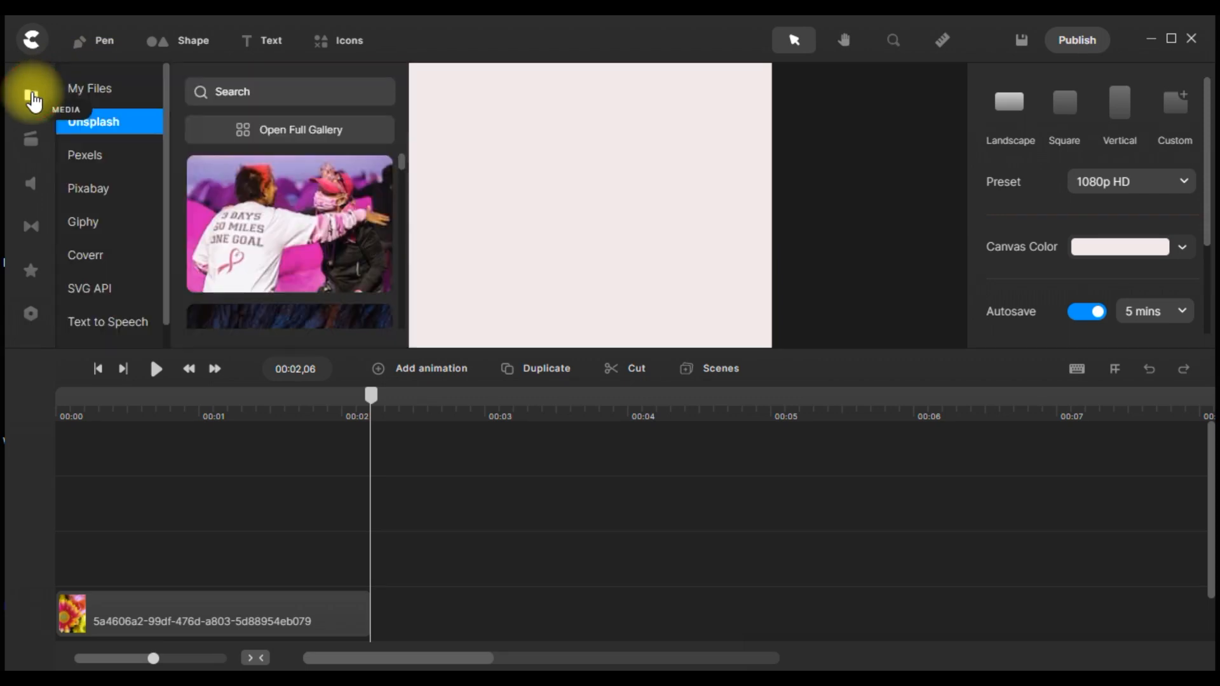
click(121, 192)
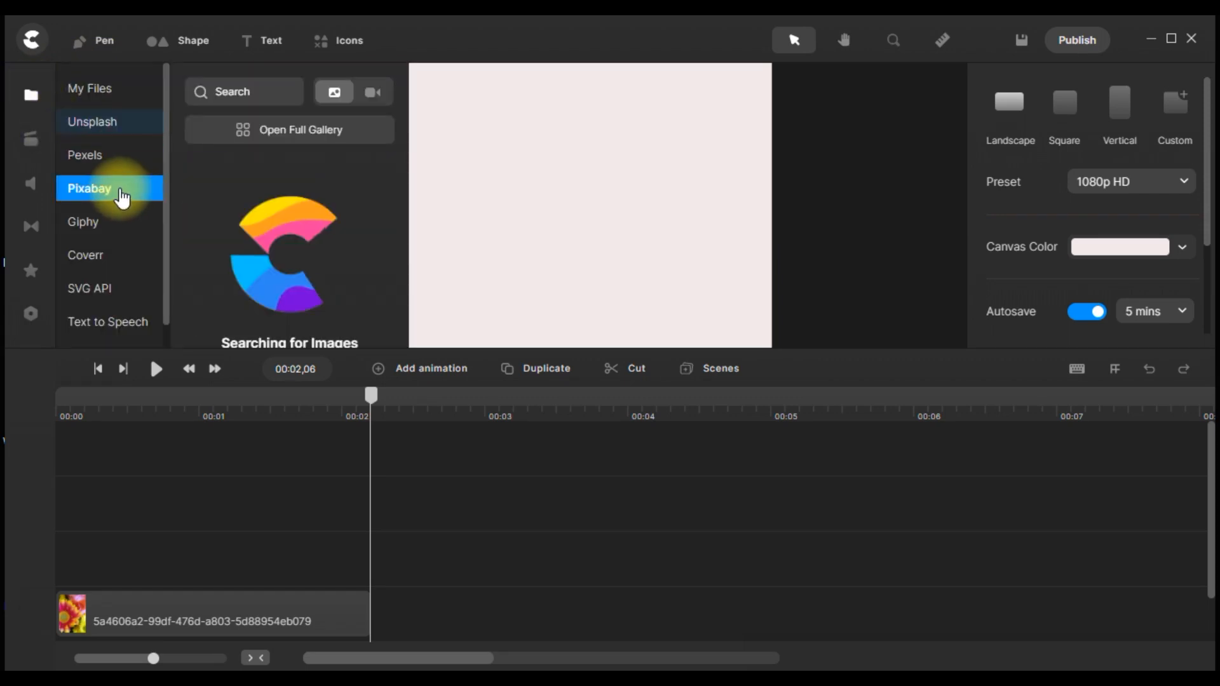
click(374, 93)
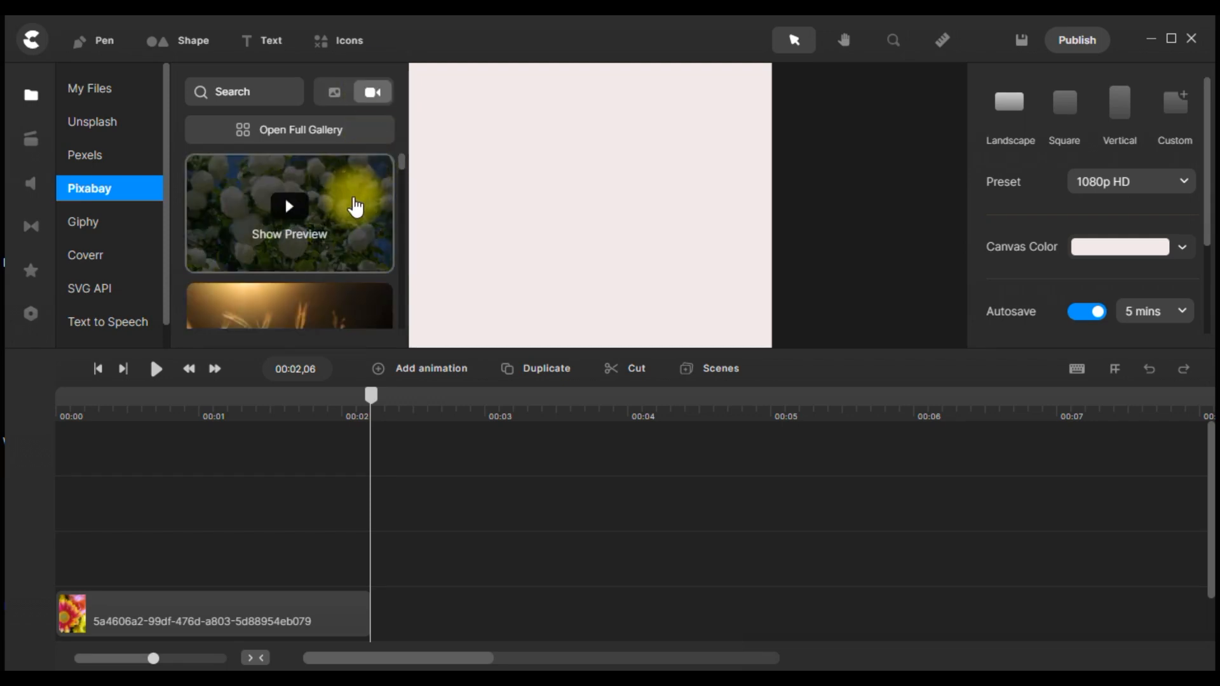
scroll(355, 207, down, 2)
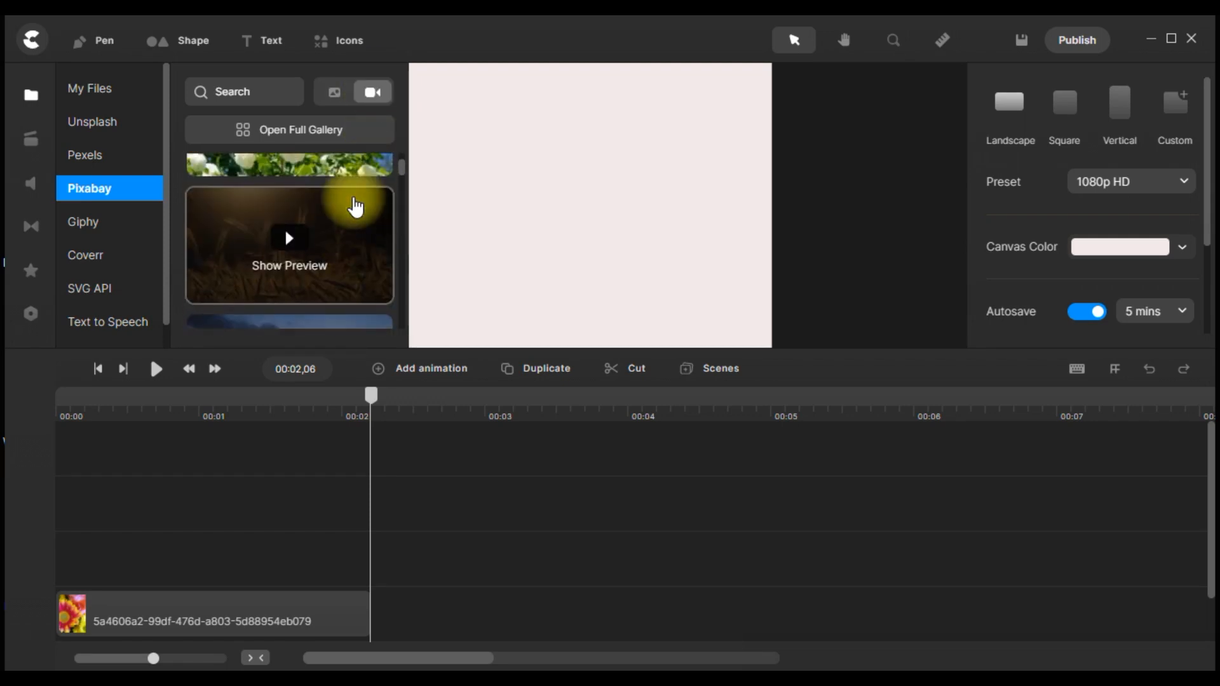
scroll(355, 206, down, 1)
scroll(355, 206, down, 2)
click(292, 227)
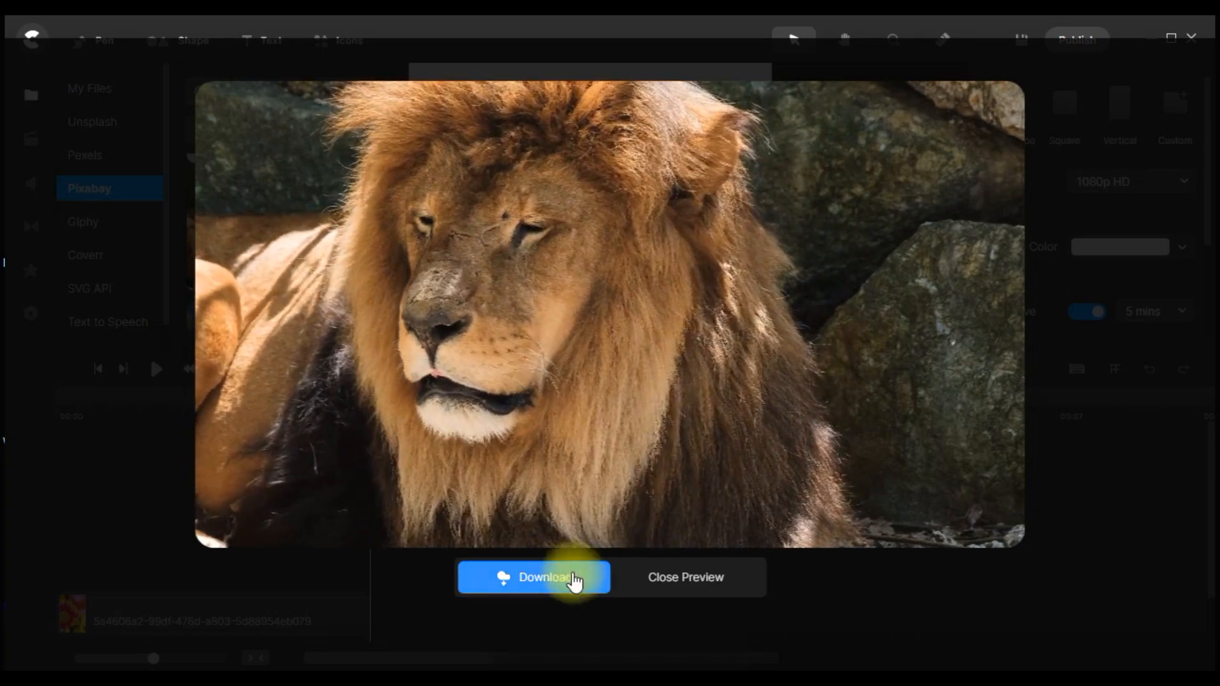
click(725, 583)
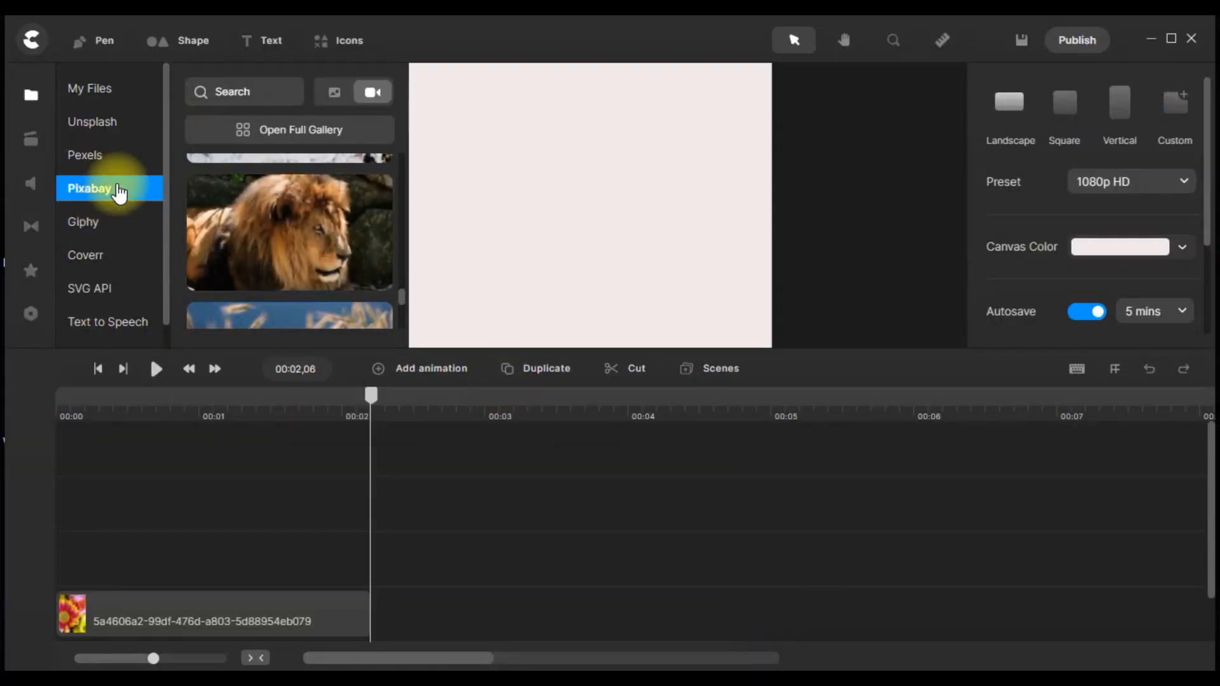
Import the turquoise river waterfall video from the Pixabay stock videos into the project files.
scroll(379, 259, down, 3)
scroll(375, 255, down, 2)
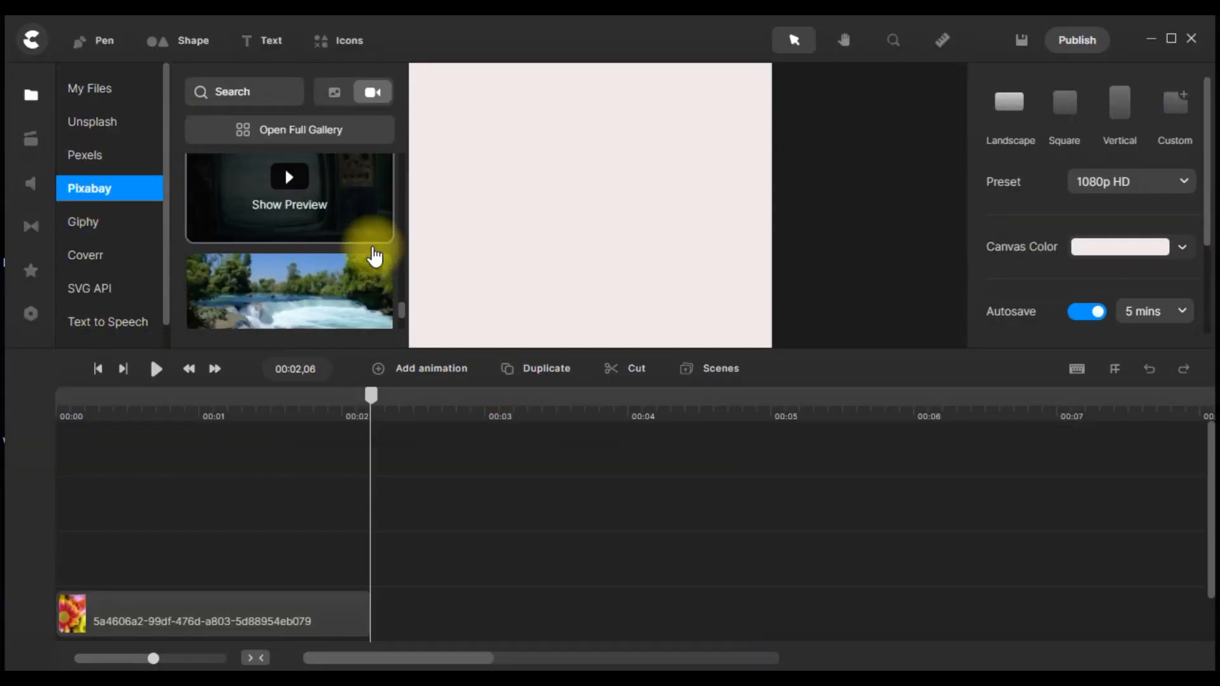
scroll(359, 236, up, 1)
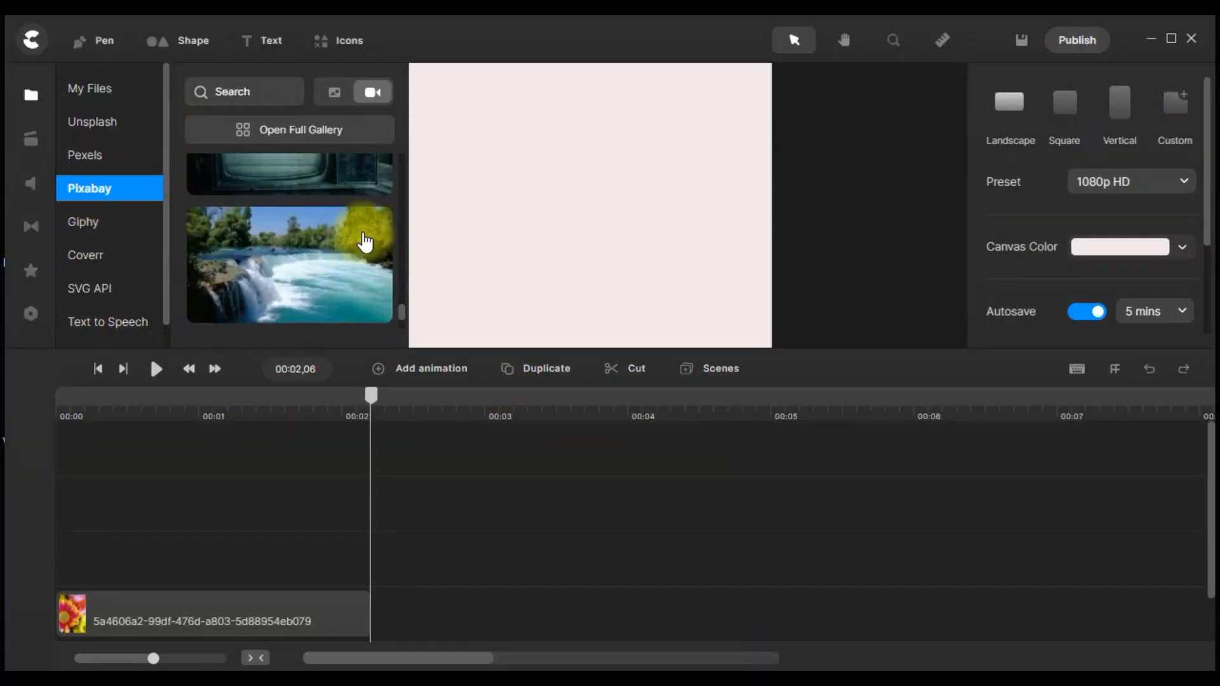
click(285, 260)
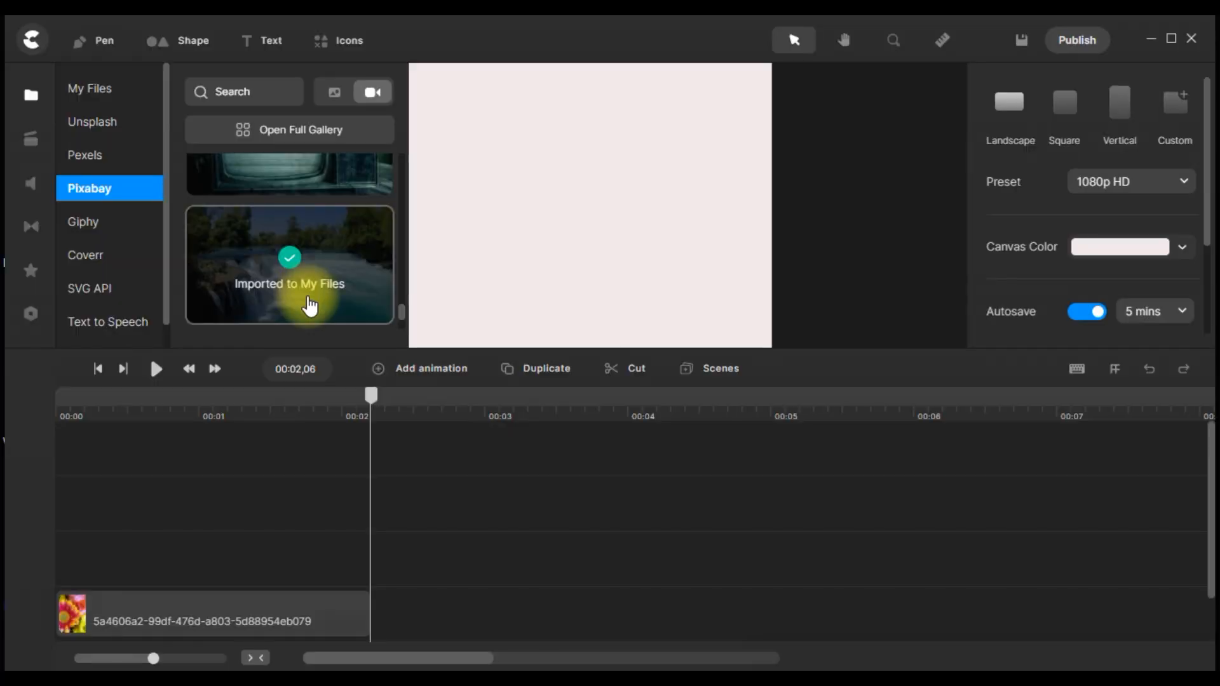
Place the imported waterfall video on the canvas at the end of the masked title clip, filling the frame.
click(103, 97)
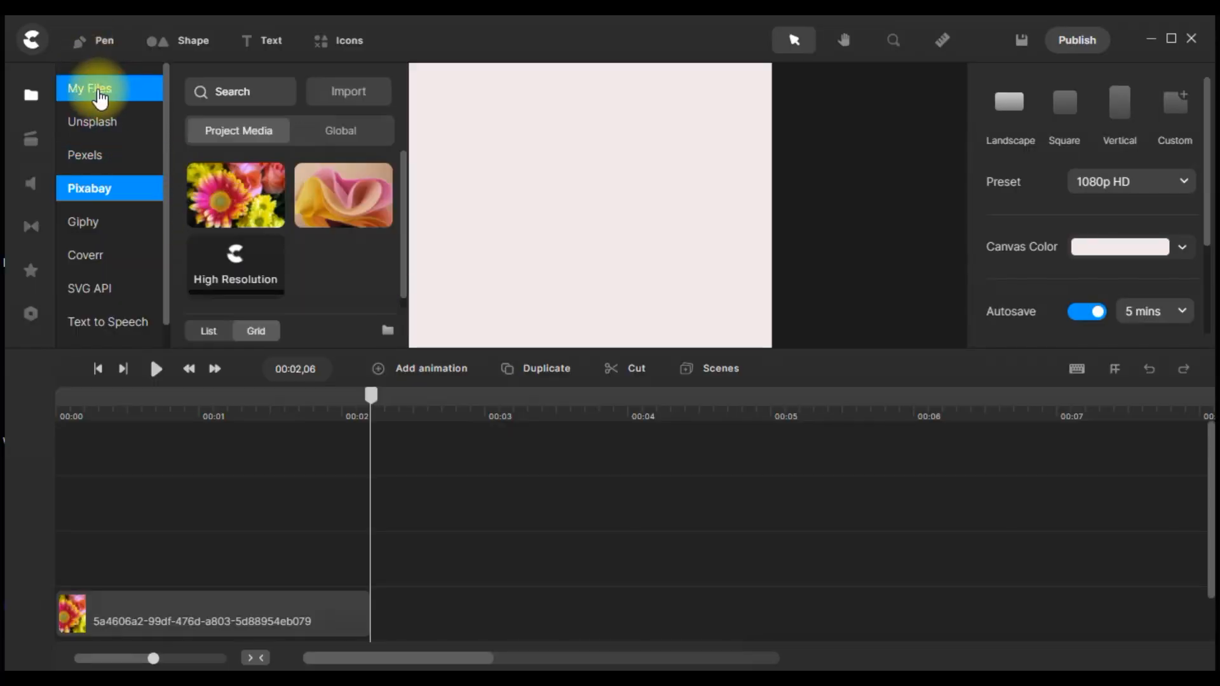
click(270, 267)
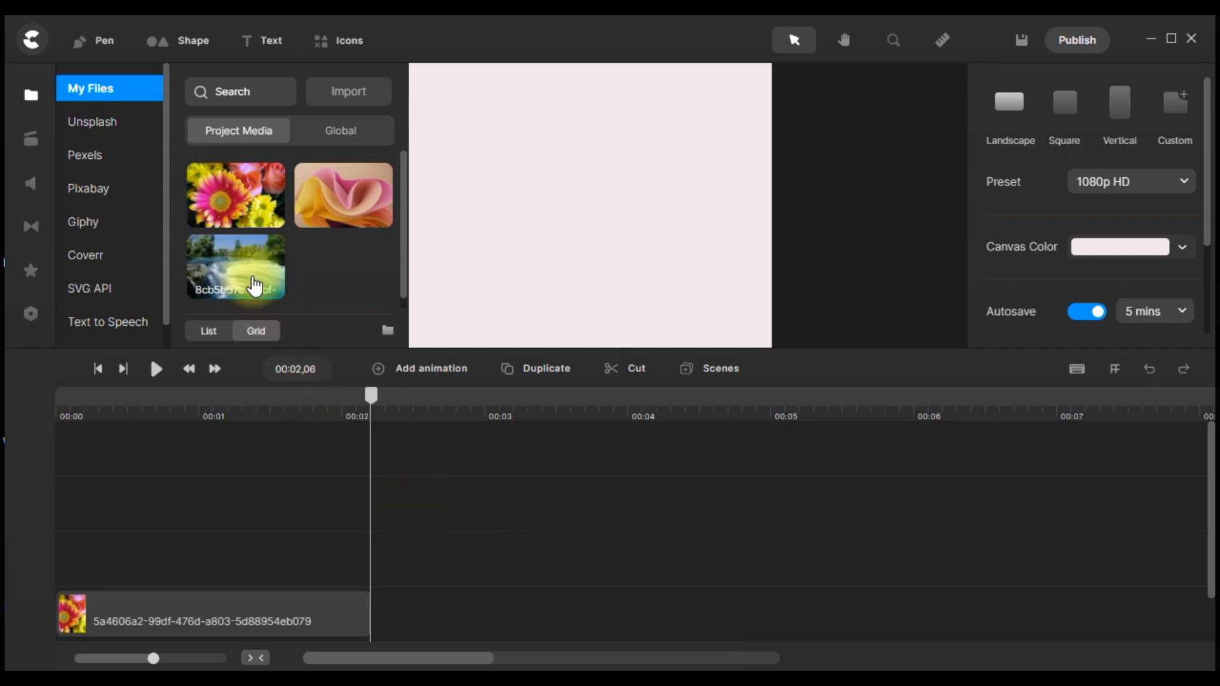
drag(247, 281, 520, 248)
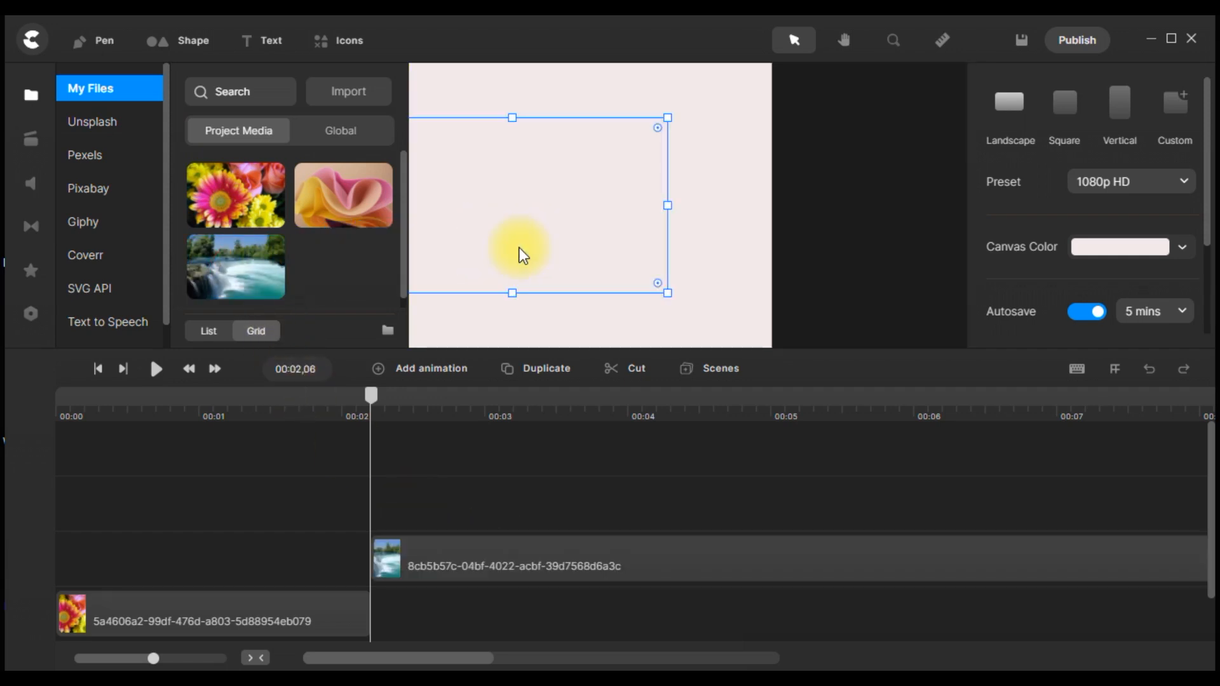
click(30, 95)
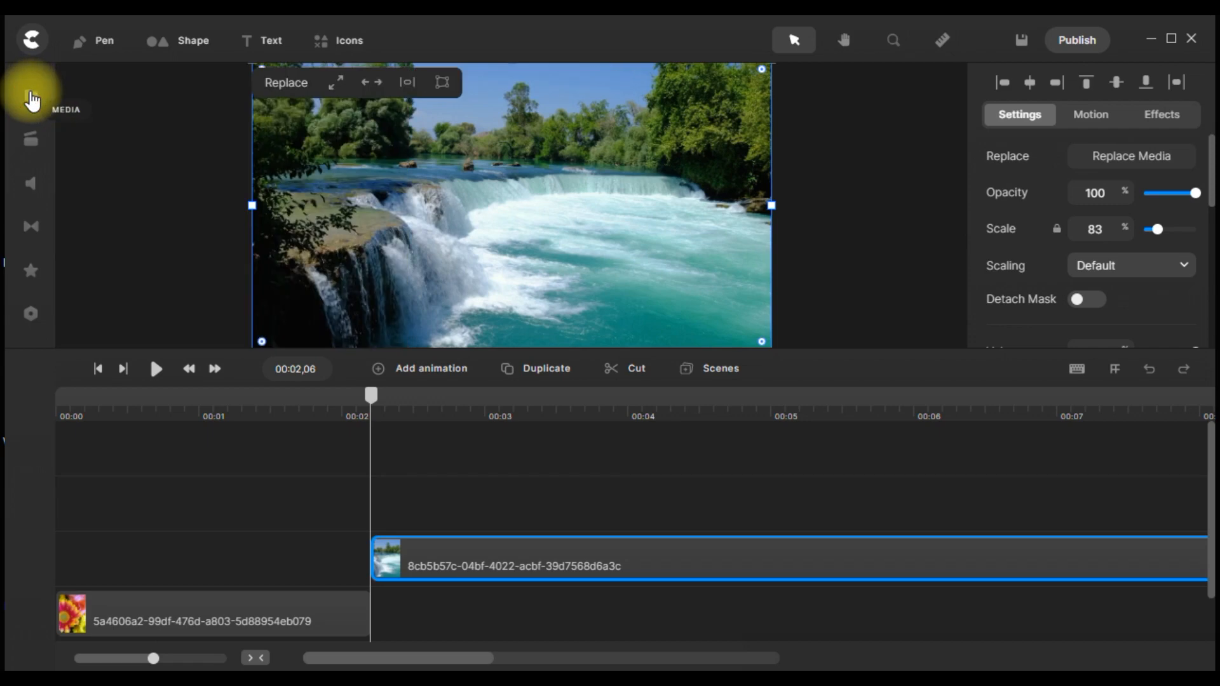
click(837, 234)
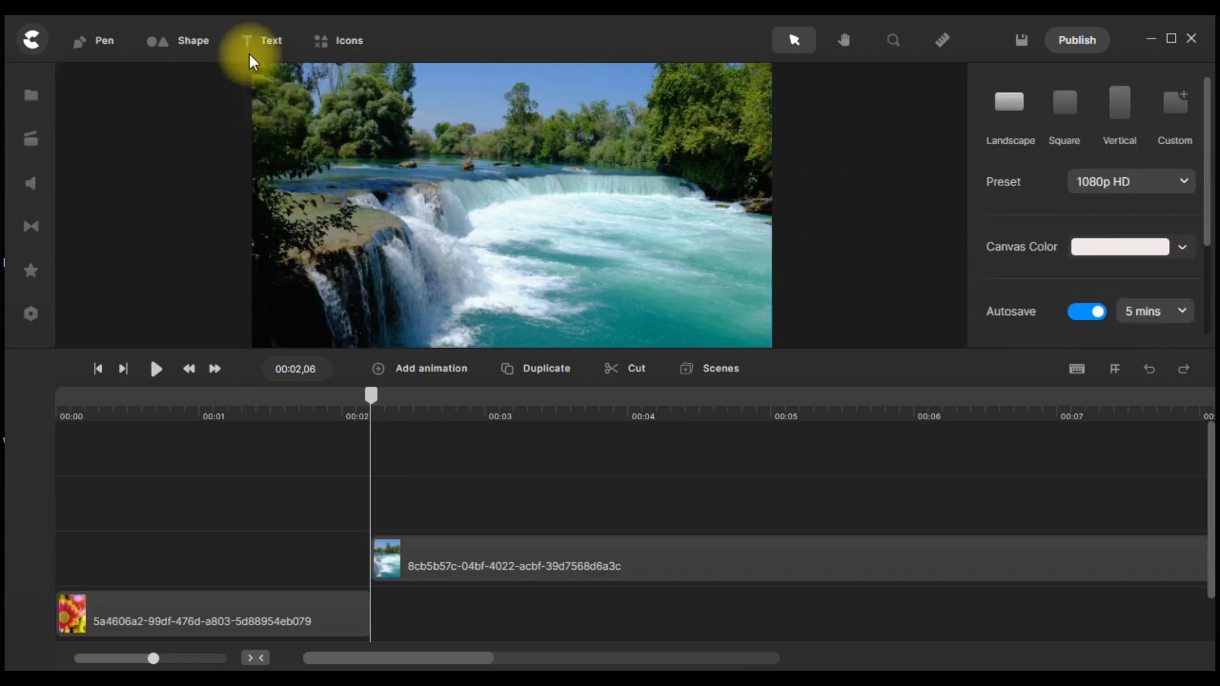
Add a text layer above the waterfall video and set its font to Black Ops One.
click(270, 40)
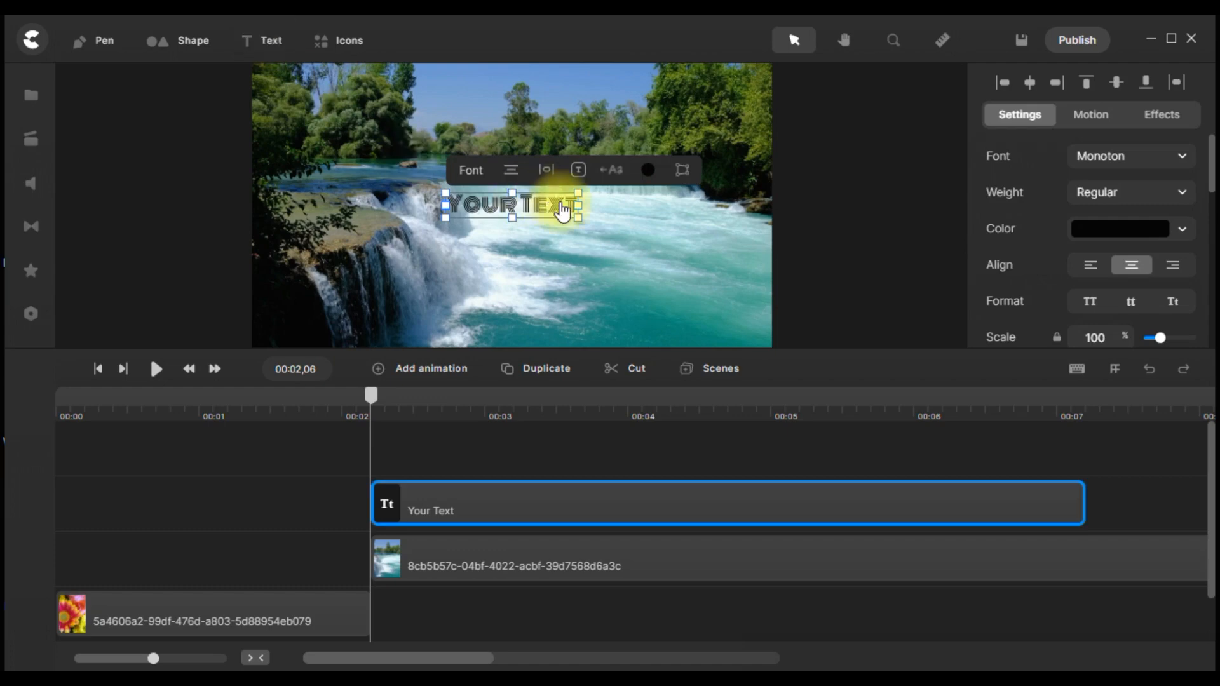
click(1184, 164)
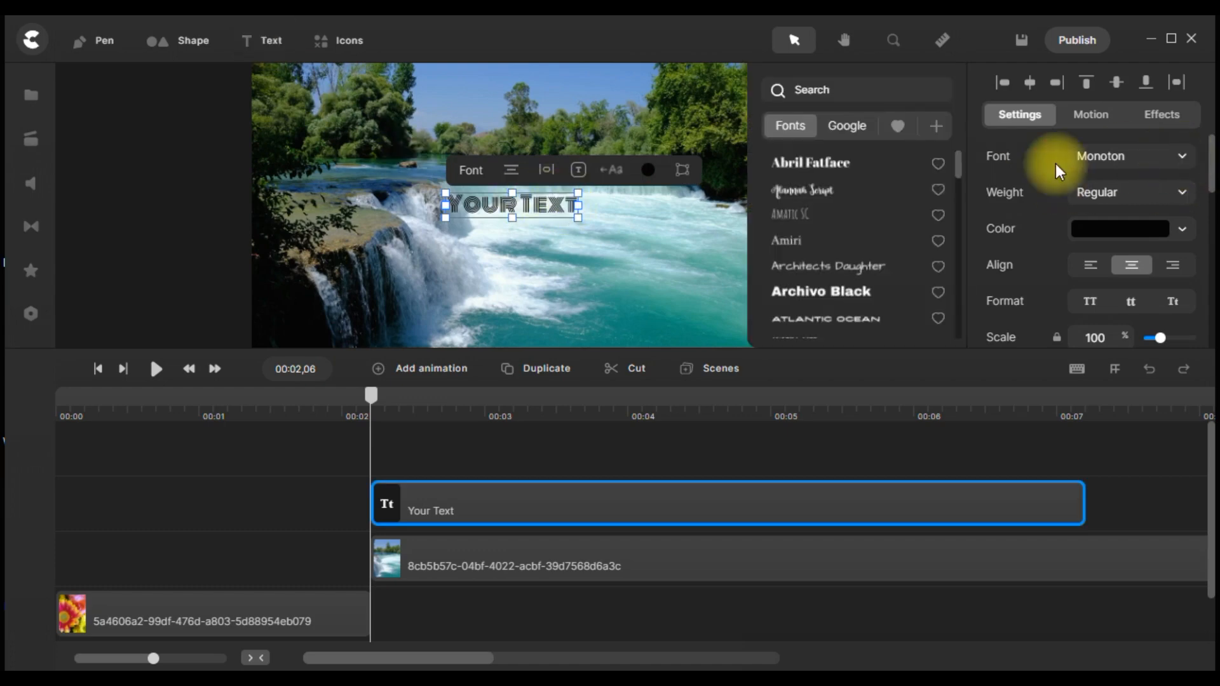
scroll(871, 246, down, 5)
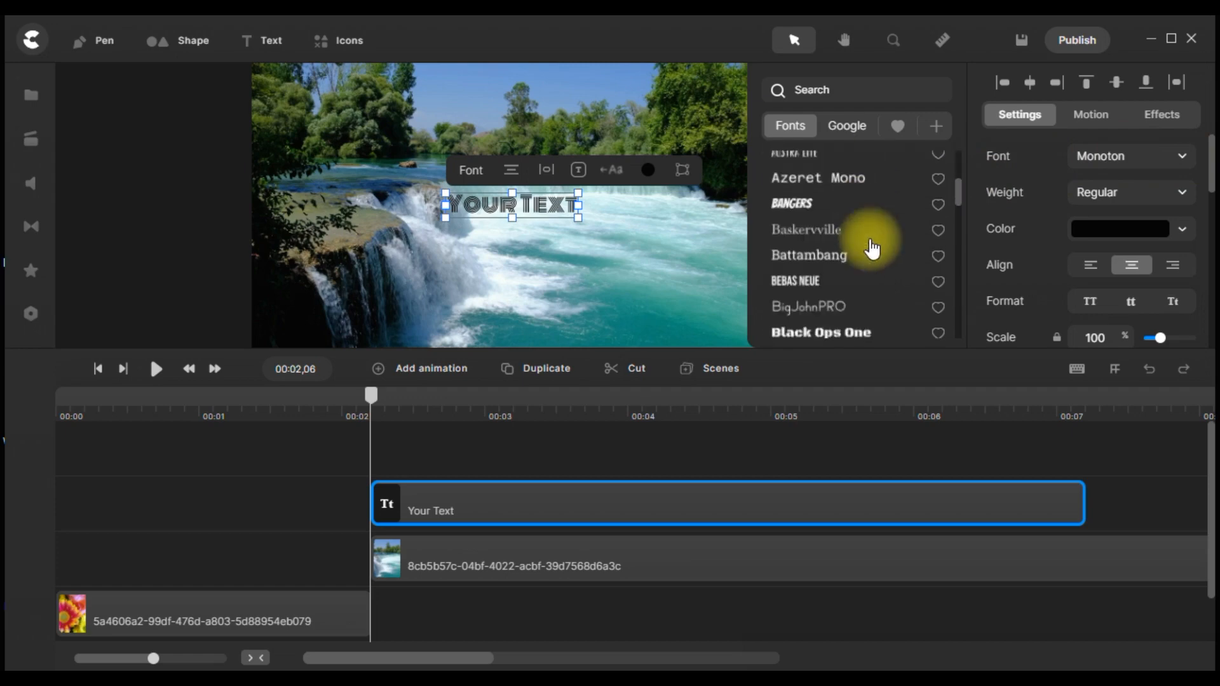
click(872, 247)
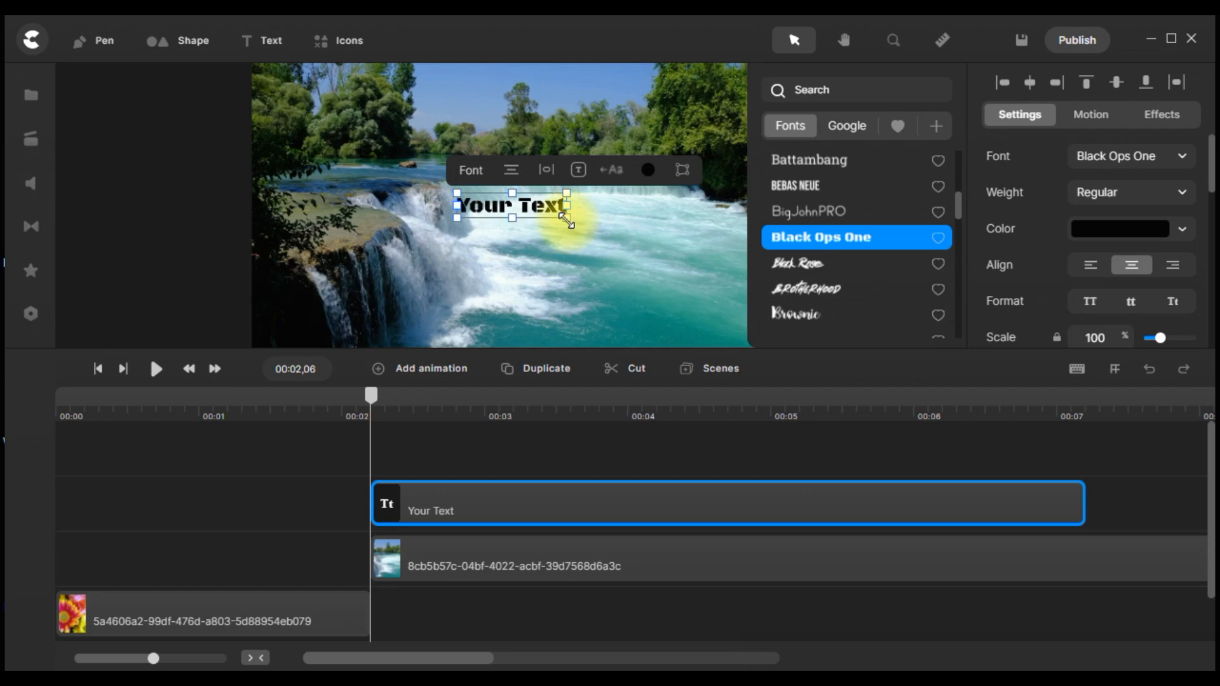
Enlarge the placeholder text to about 277% scale and position it across the middle of the waterfall.
drag(566, 220, 620, 305)
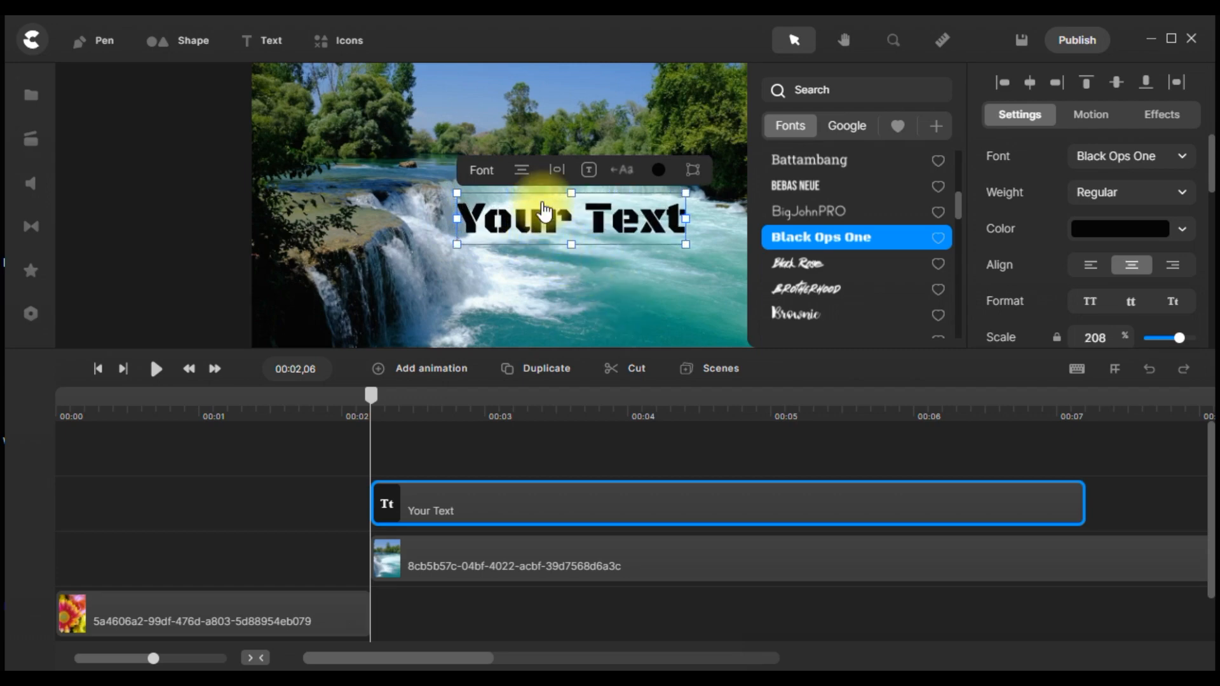
drag(536, 216, 453, 203)
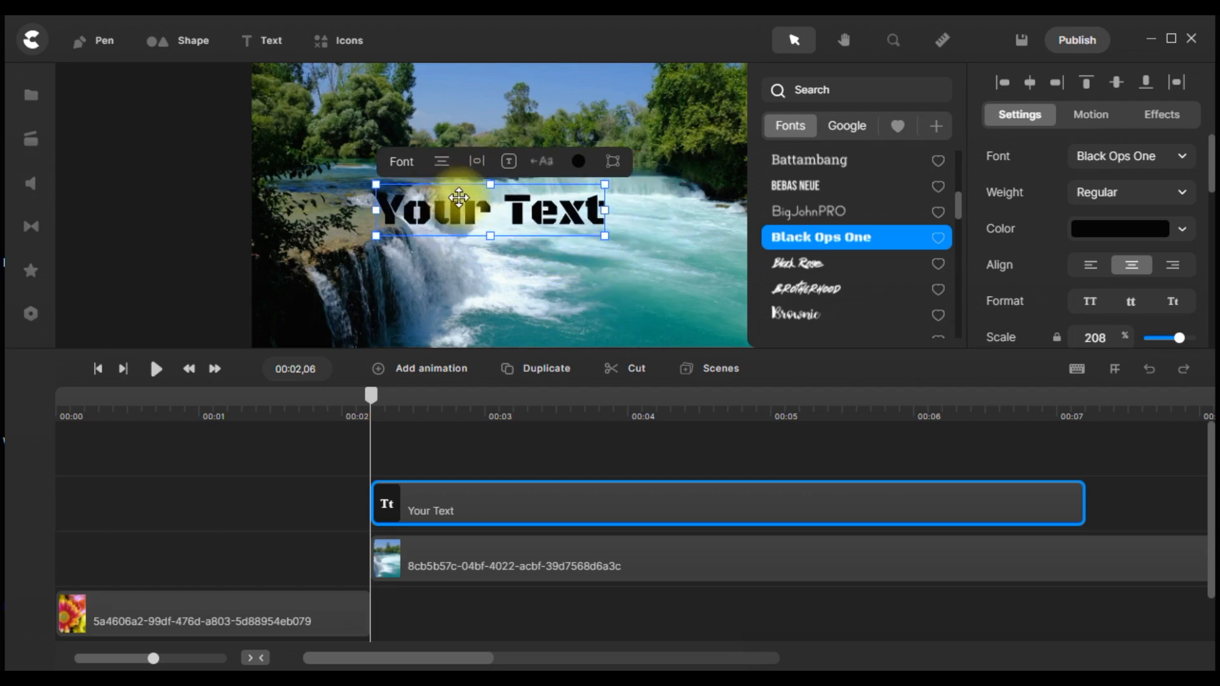
drag(601, 233, 653, 273)
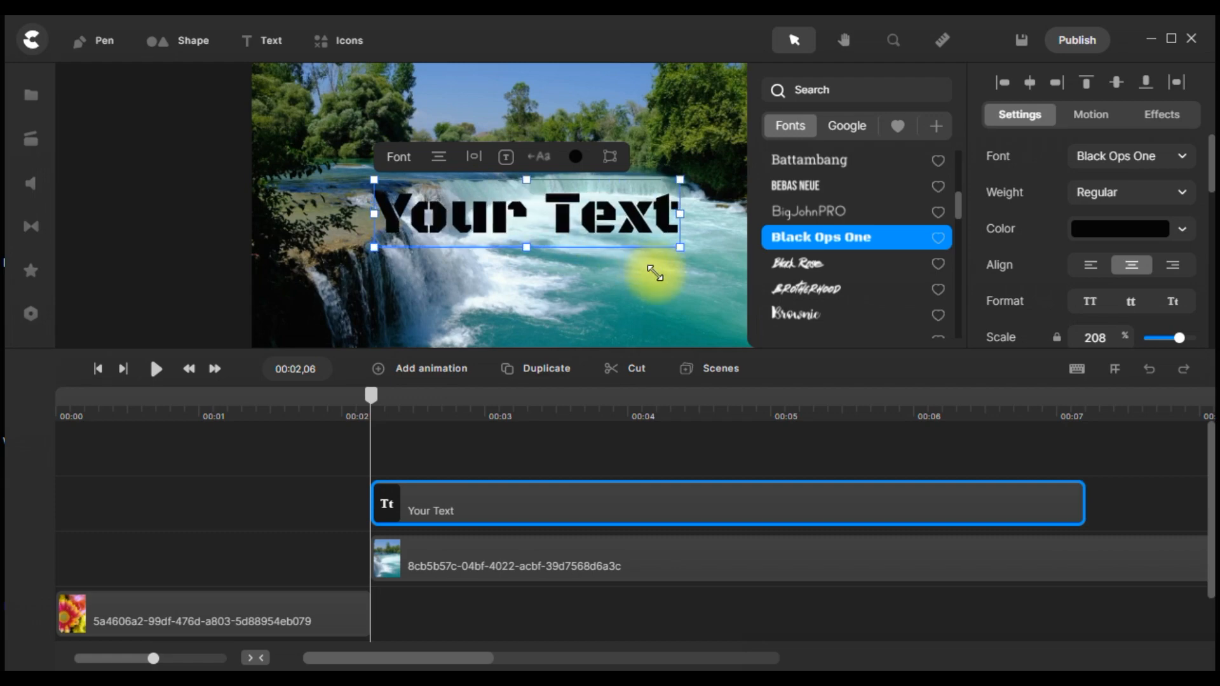
drag(602, 213, 639, 206)
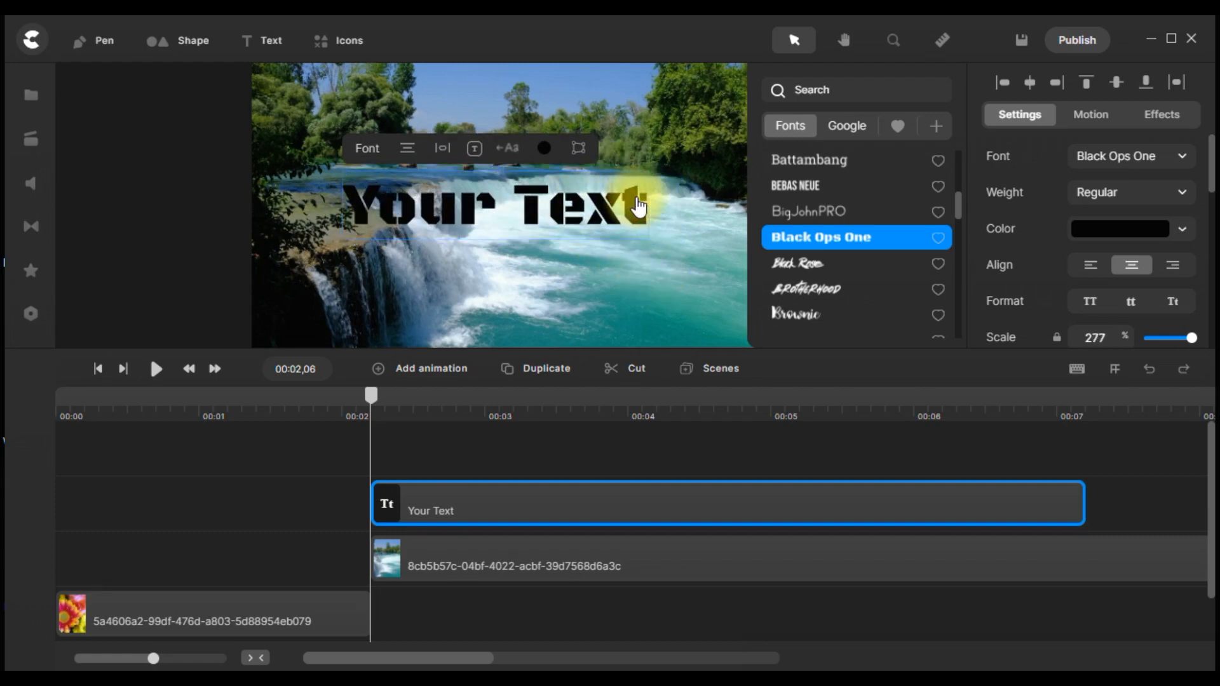
Replace the placeholder text with "Creation Studio".
key(BackSpace)
key(BackSpace)
key(BackSpace)
key(BackSpace)
key(BackSpace)
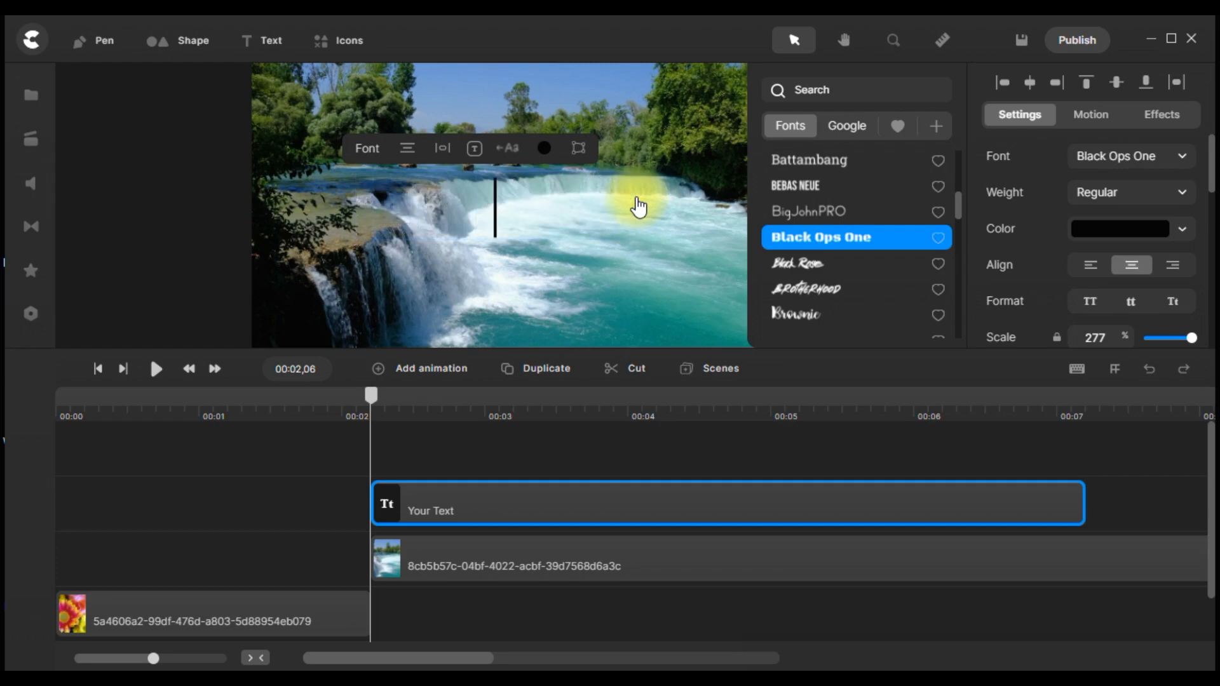
text(Creation Stu)
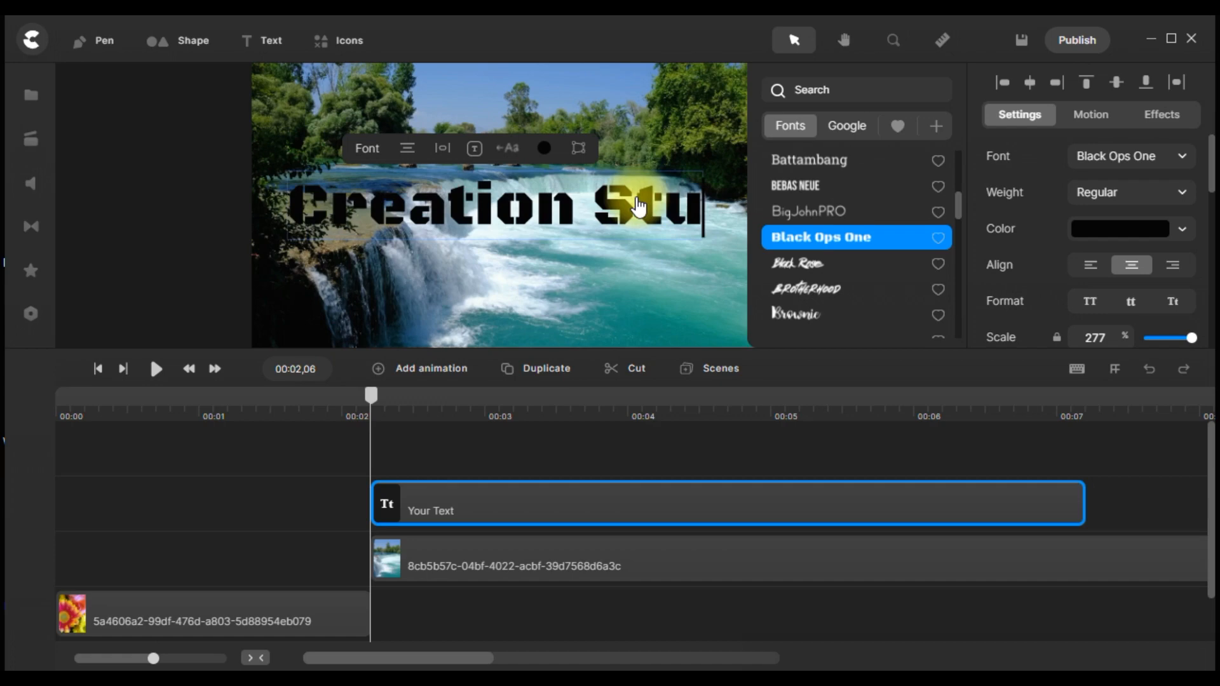
text(dio)
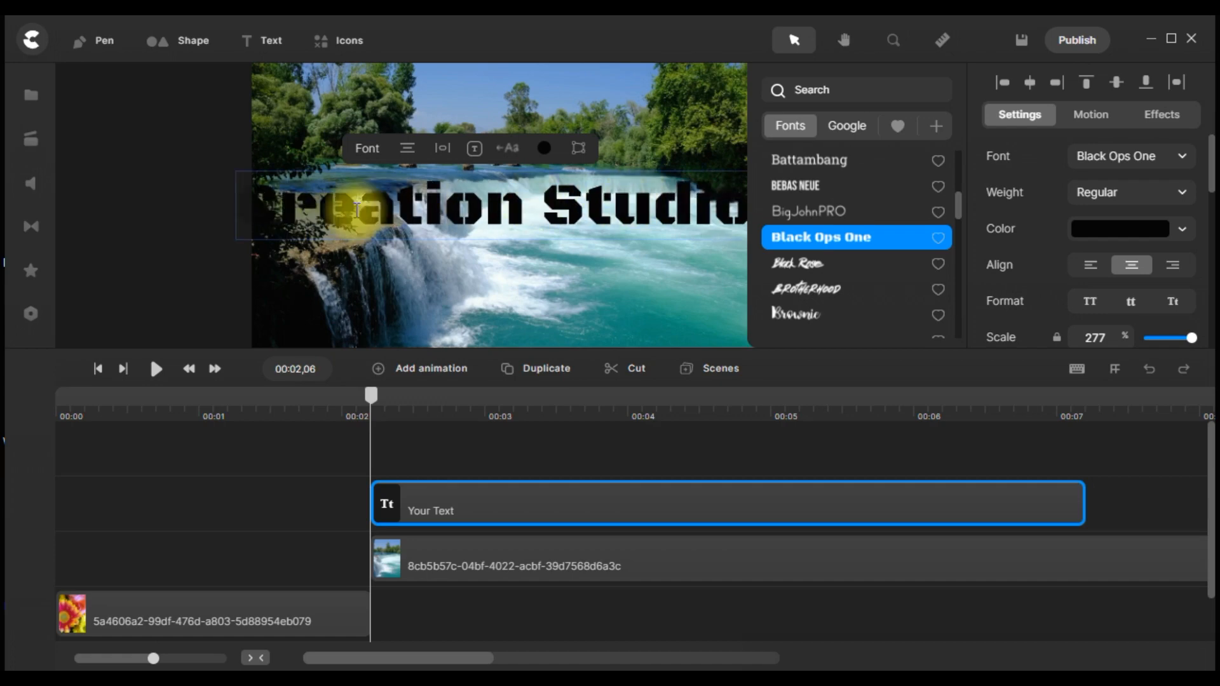
click(416, 217)
click(416, 217)
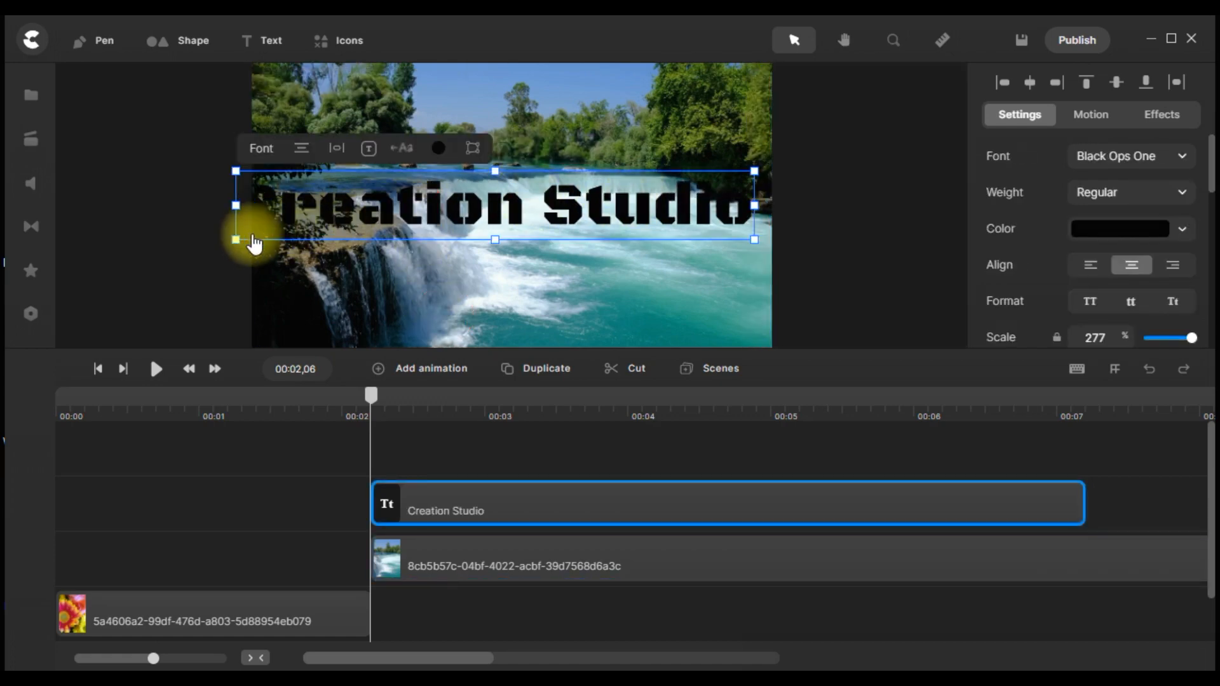
Set the "Creation Studio" font to Archivo Black and fit the title inside the frame at about 228% scale.
drag(232, 231, 359, 216)
drag(532, 220, 512, 240)
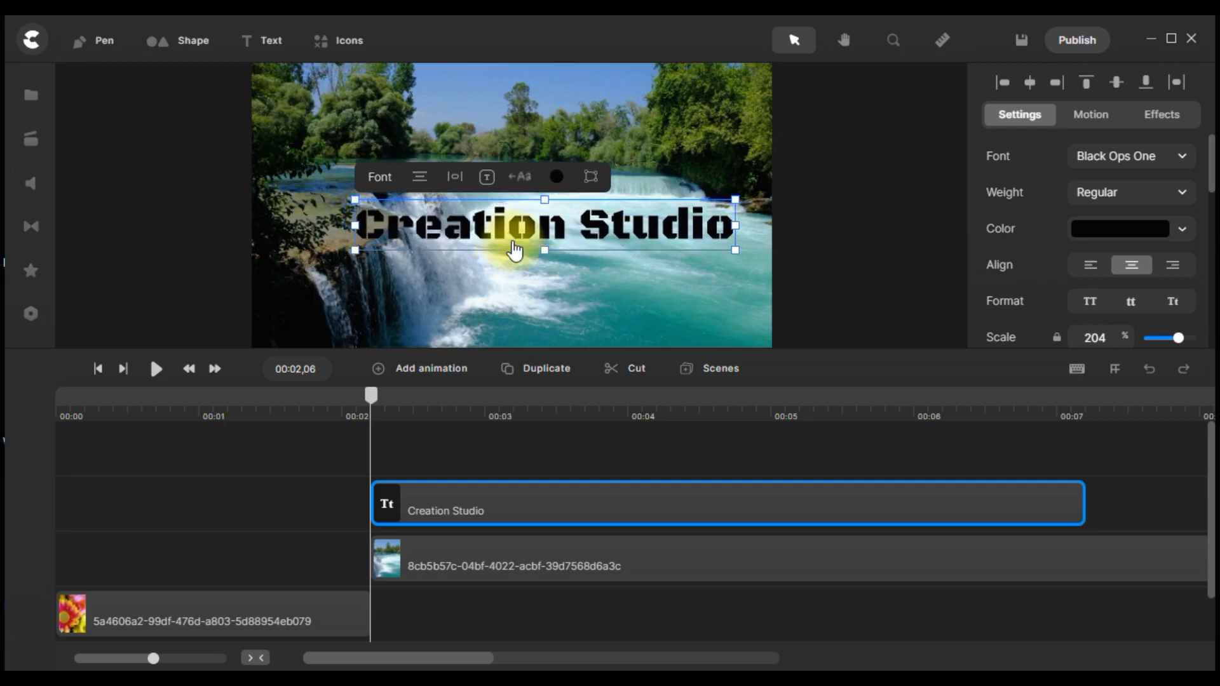
click(1183, 157)
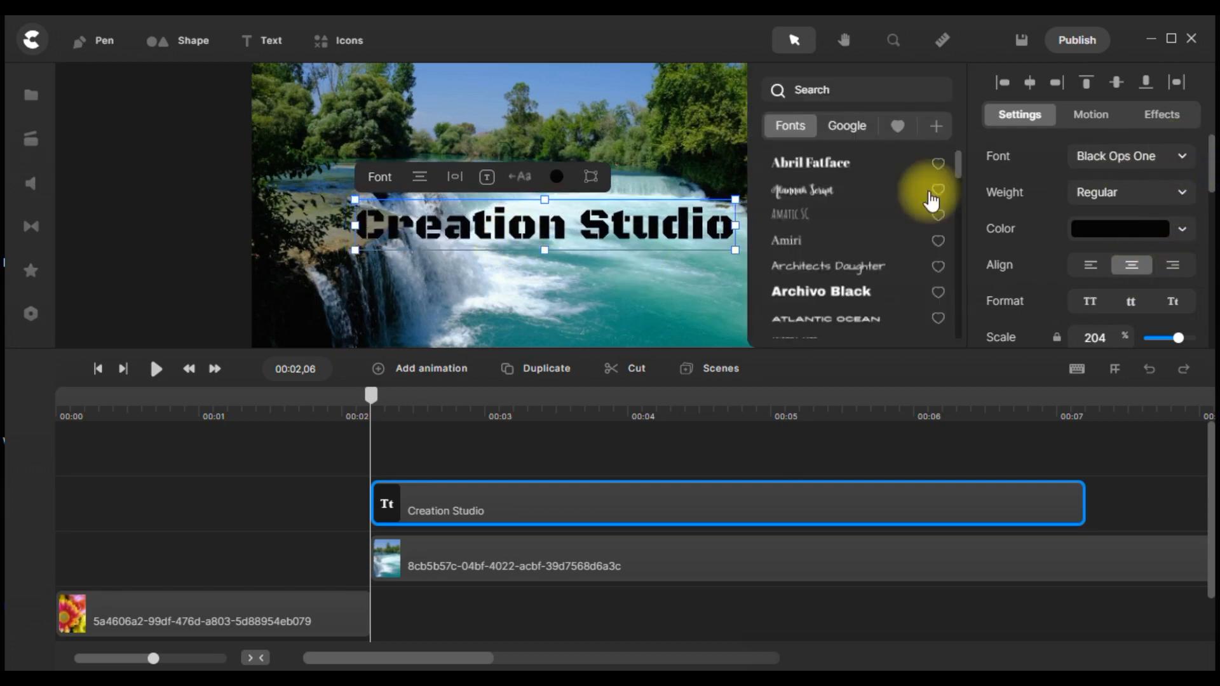
click(854, 300)
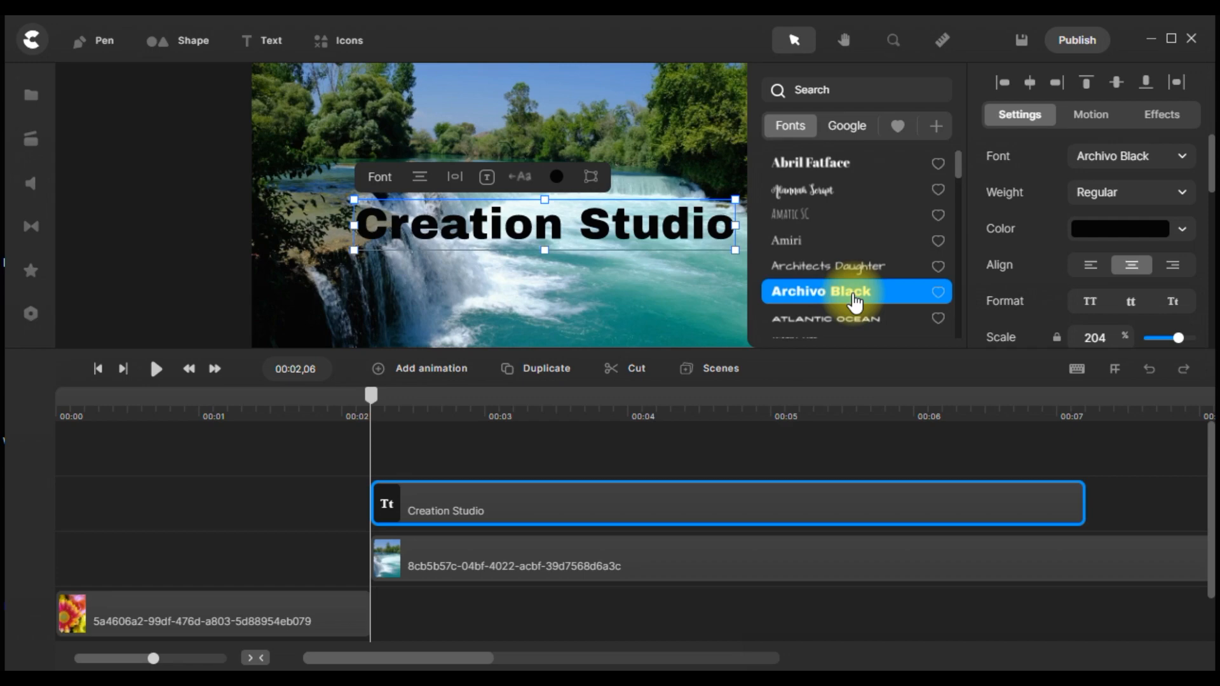
drag(354, 250, 315, 263)
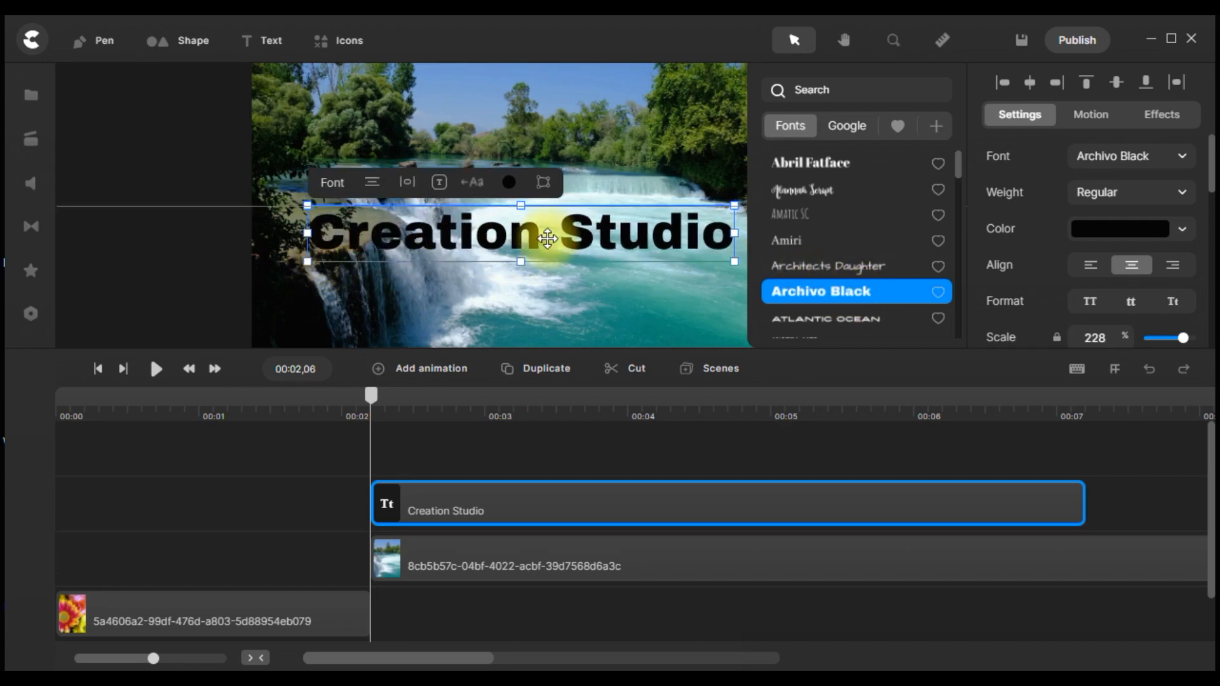
click(813, 317)
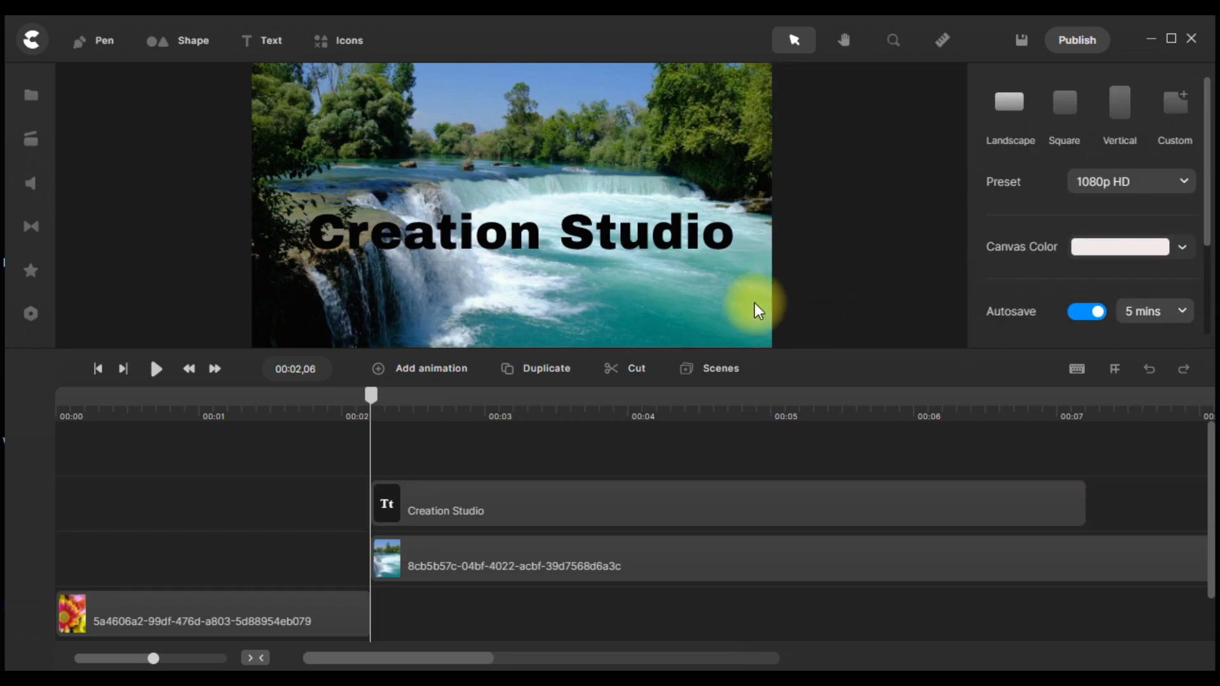
Mask the waterfall video with the "Creation Studio" text and move the masked title slightly up on the canvas.
drag(880, 199, 564, 337)
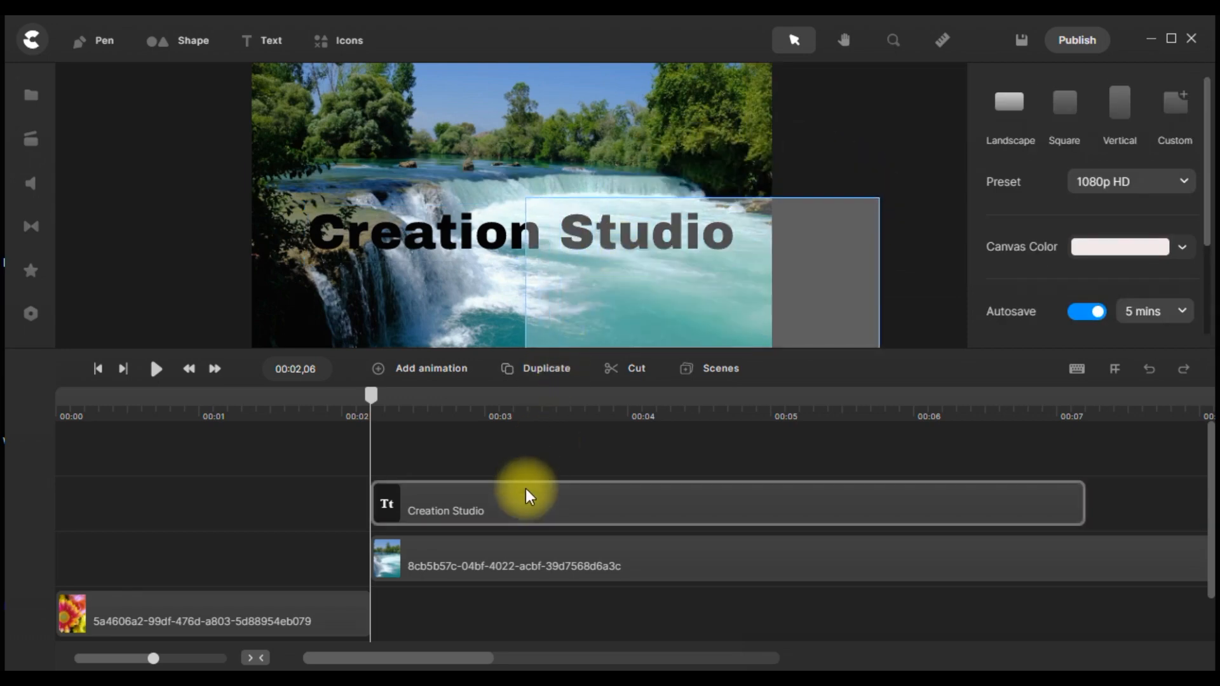
right_click(689, 324)
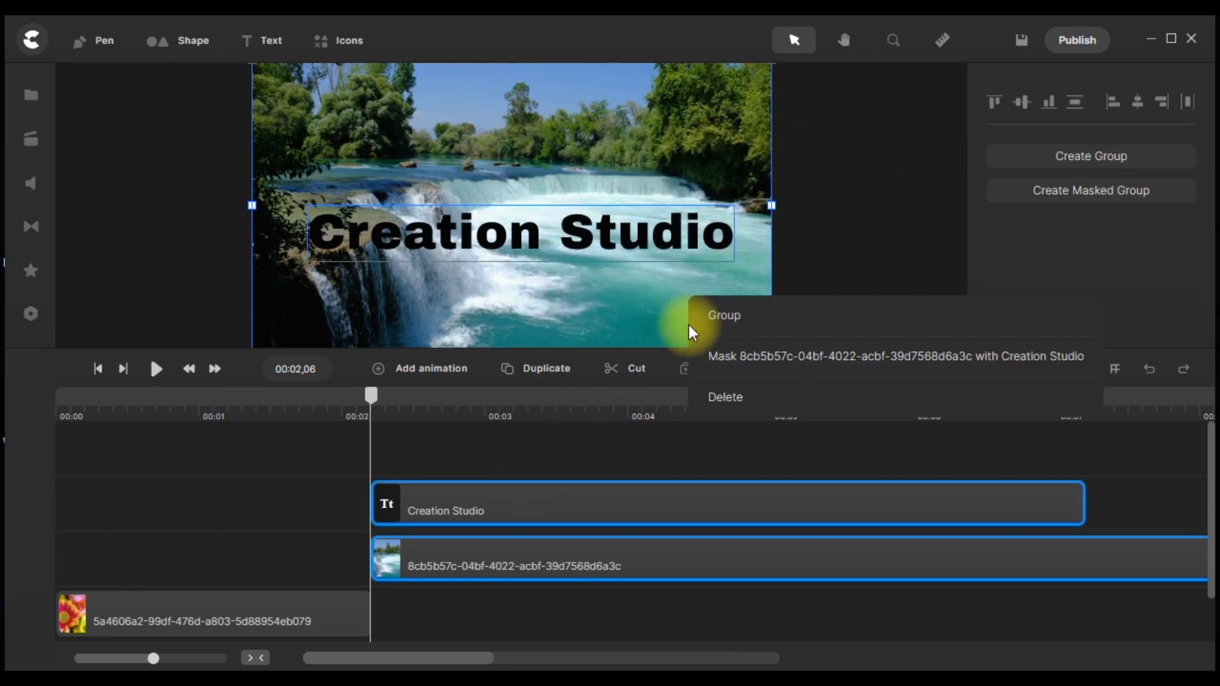
click(727, 366)
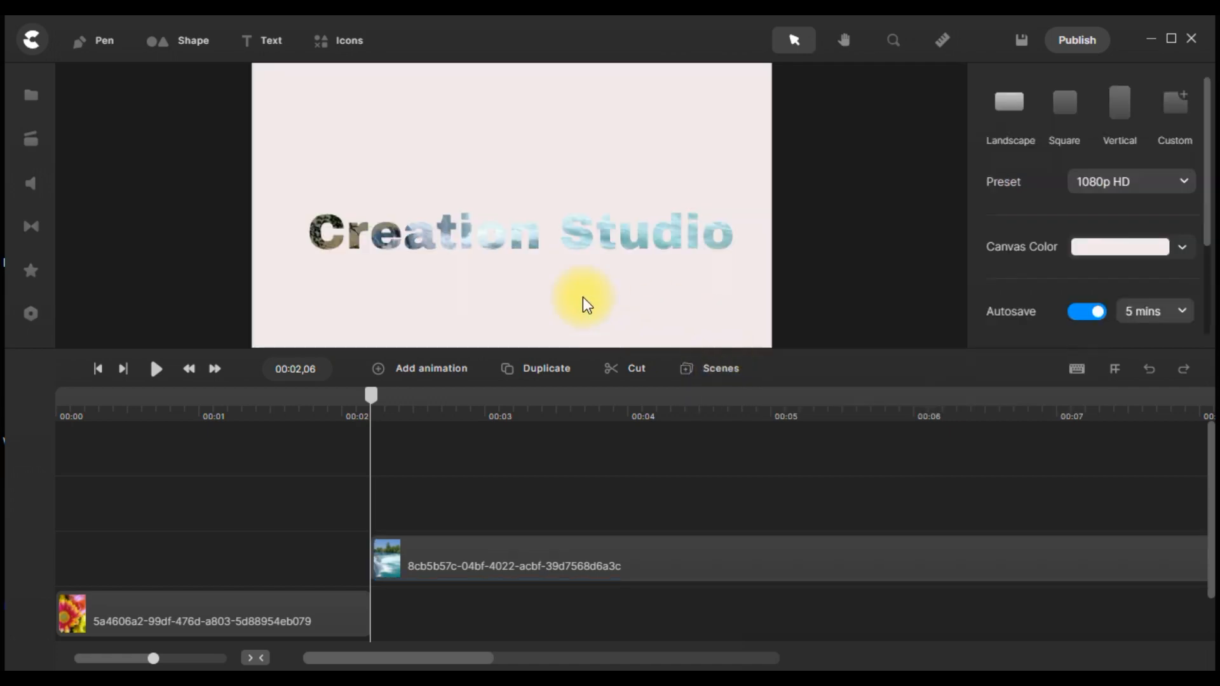
drag(597, 254, 587, 208)
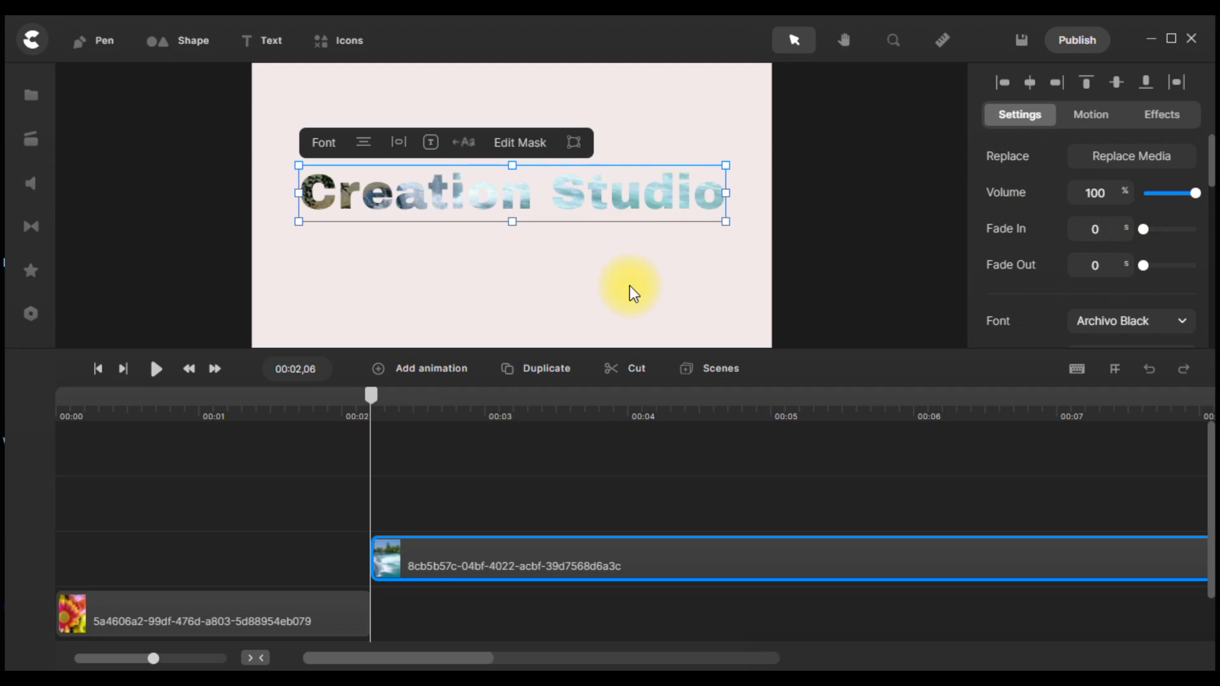
click(631, 287)
Change the canvas color to a dark brownish red.
click(1185, 252)
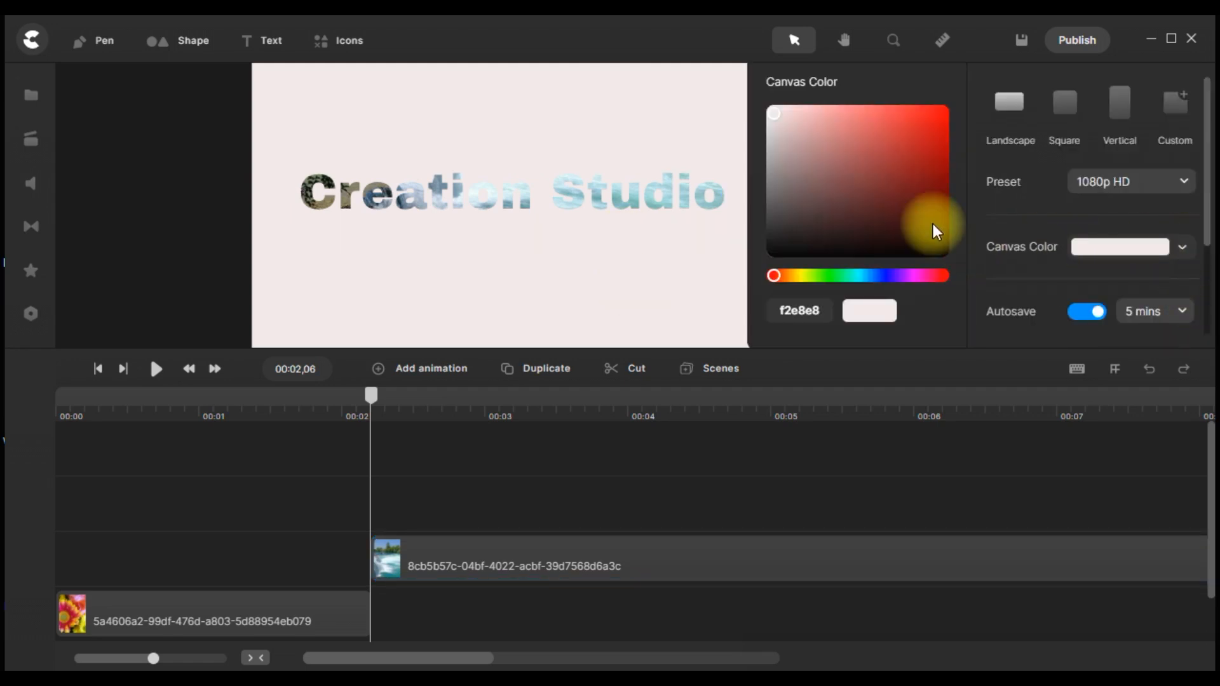
click(889, 175)
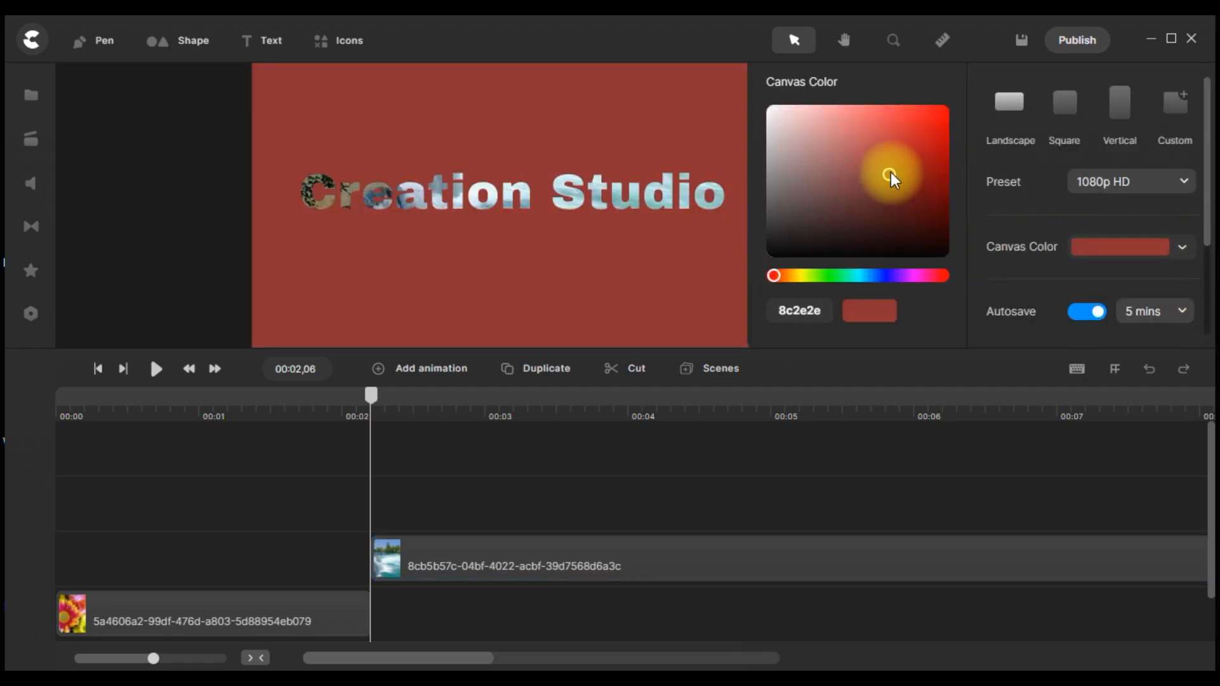
click(880, 205)
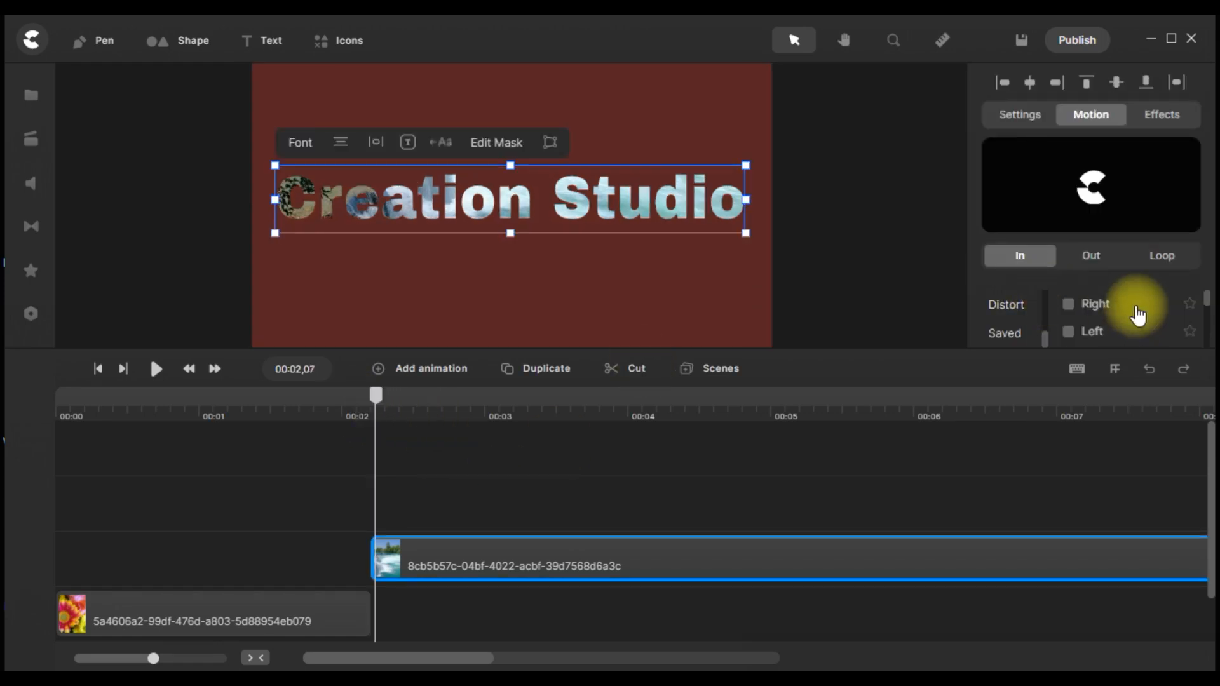
Activate the Tiles option for the waterfall-filled "Creation Studio" title so it repeats across the canvas.
click(1019, 115)
scroll(1103, 271, down, 6)
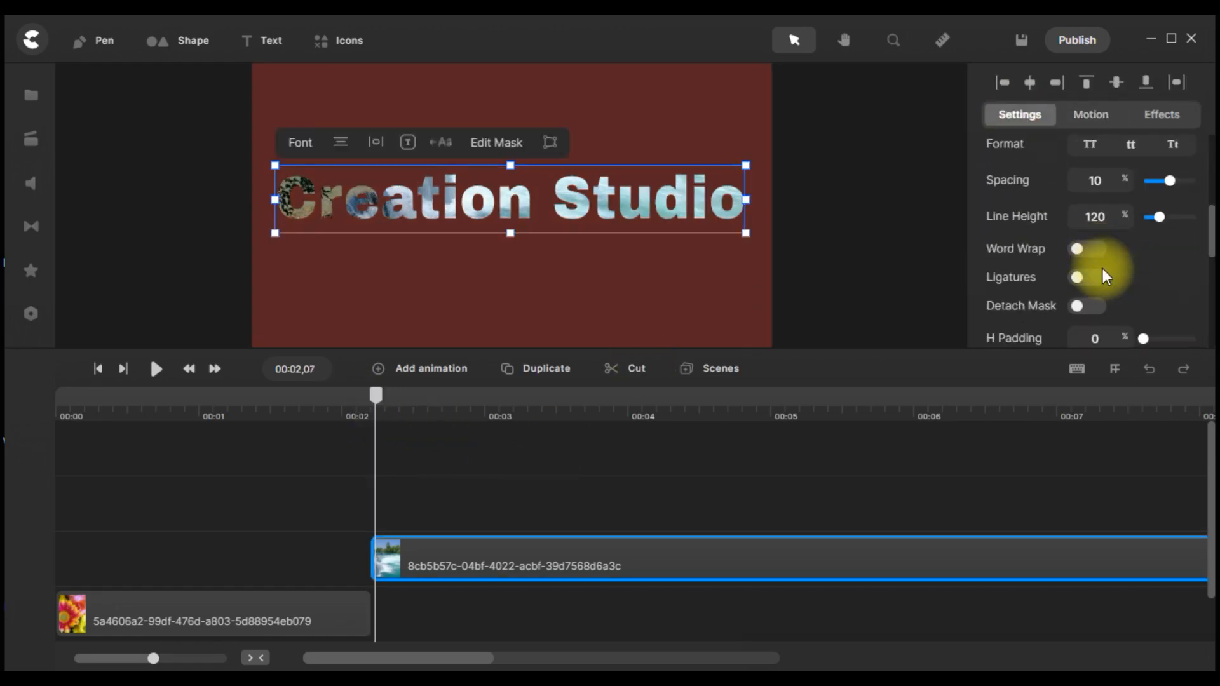
scroll(1105, 279, down, 4)
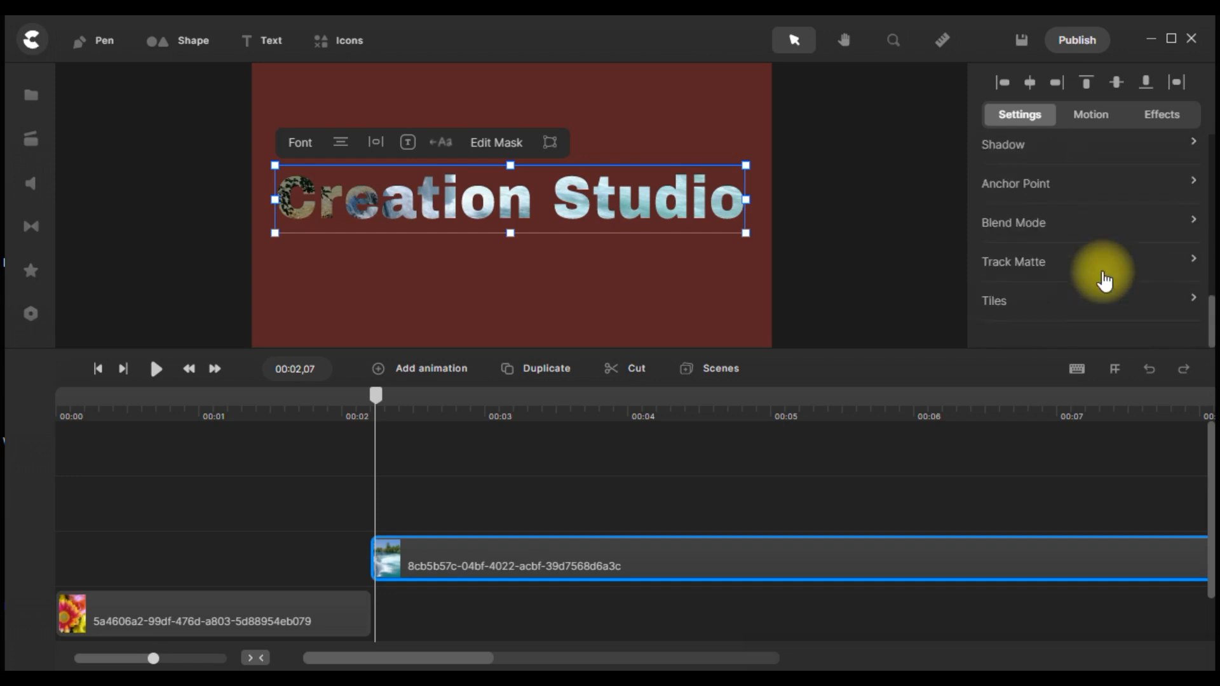
click(1183, 303)
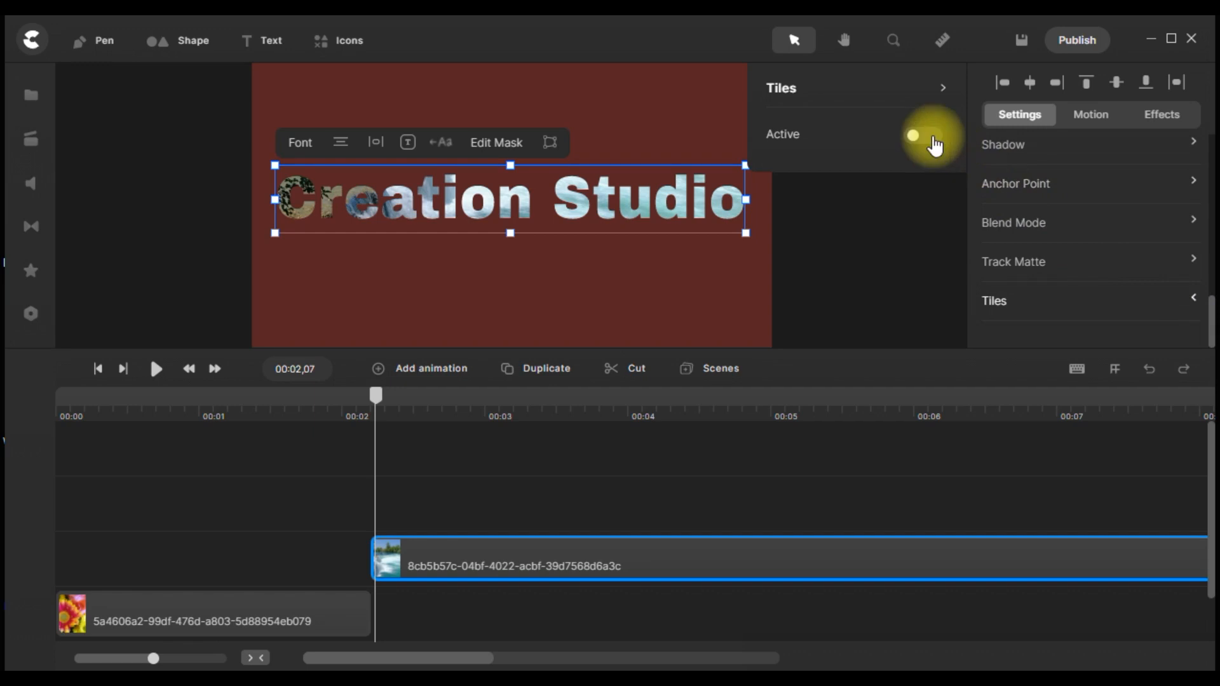
click(930, 135)
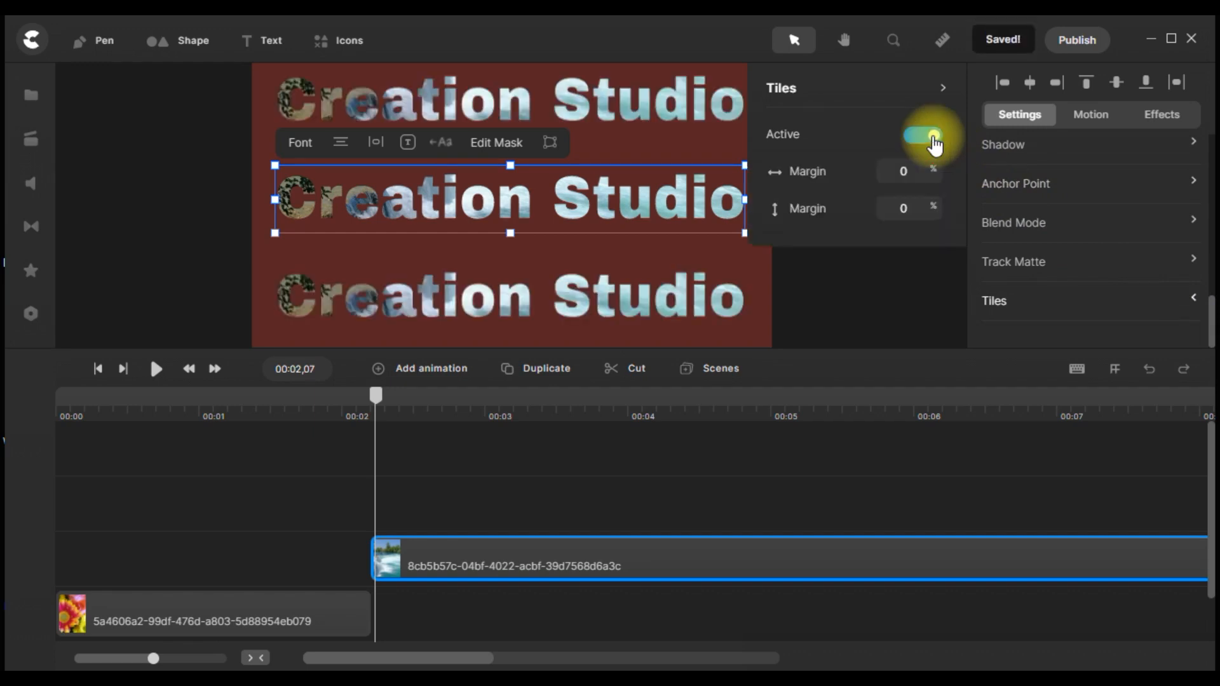